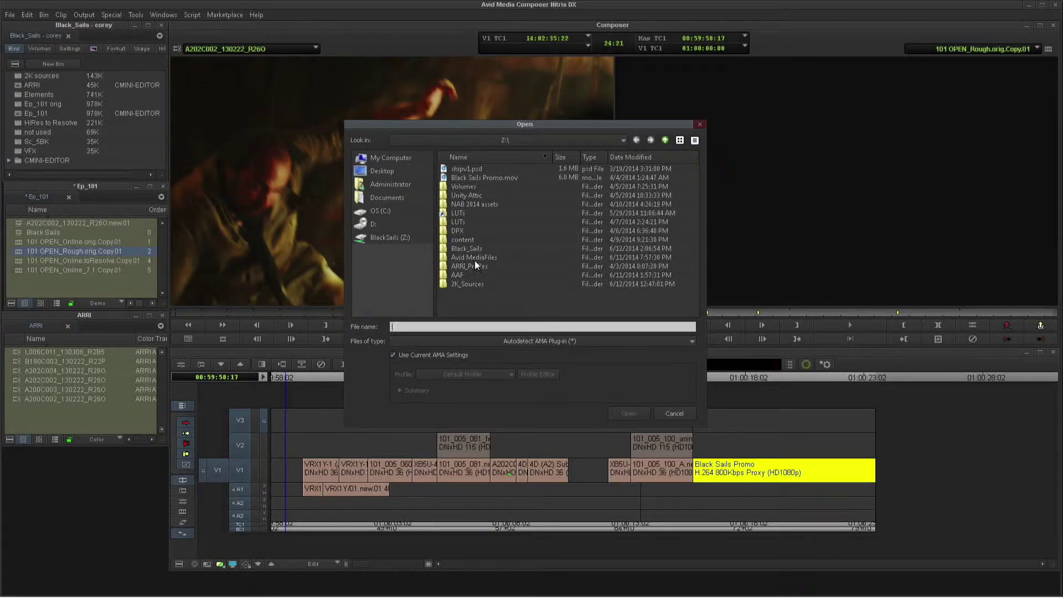
Step: Set the Open dialog's Files of type to Avid Image Sequencer (*.DPX)
left_click(537, 340)
left_click(486, 397)
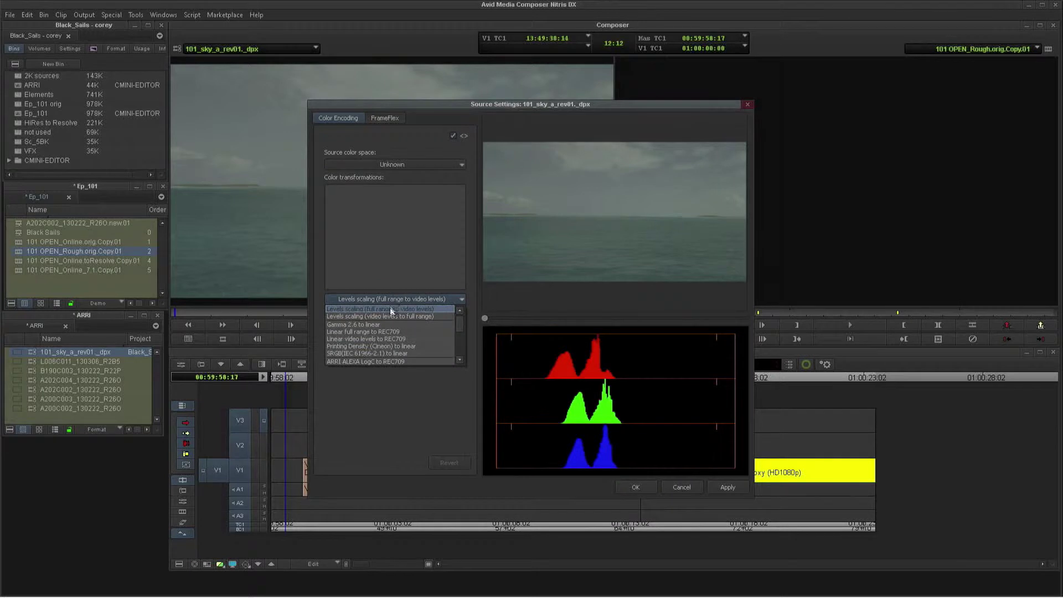
Step: Add and apply the ARRI ALEXA LogC to REC709 colour transformation to 101_sky_a_rev01_dpx
left_click(387, 358)
left_click(345, 314)
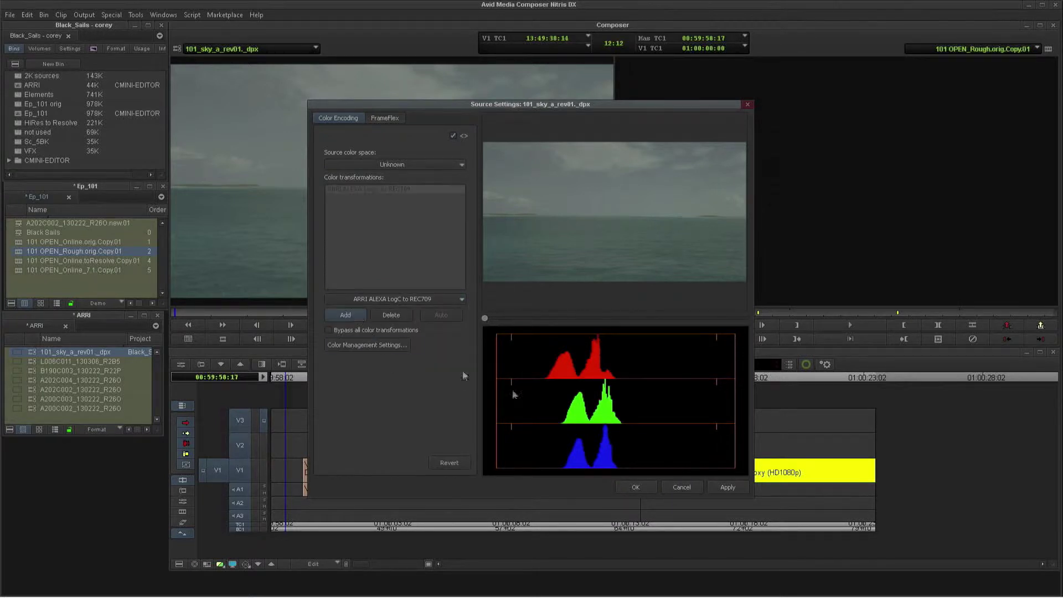
left_click(727, 486)
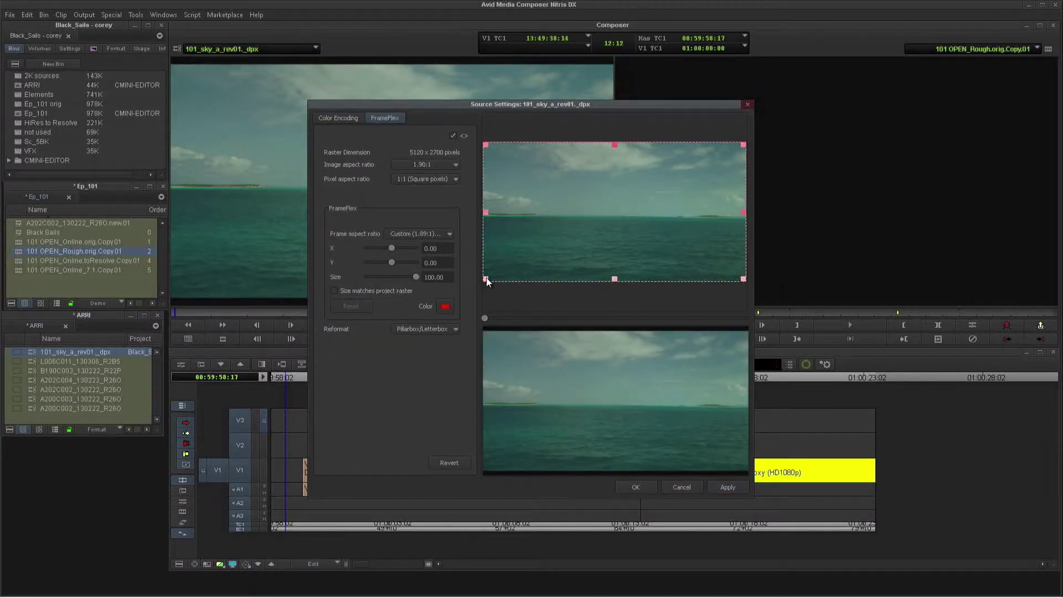
Step: Drag the FrameFlex crop box to Size 48.51, X -0.53, Y -1.52 and apply it
left_click_drag(486, 279, 584, 254)
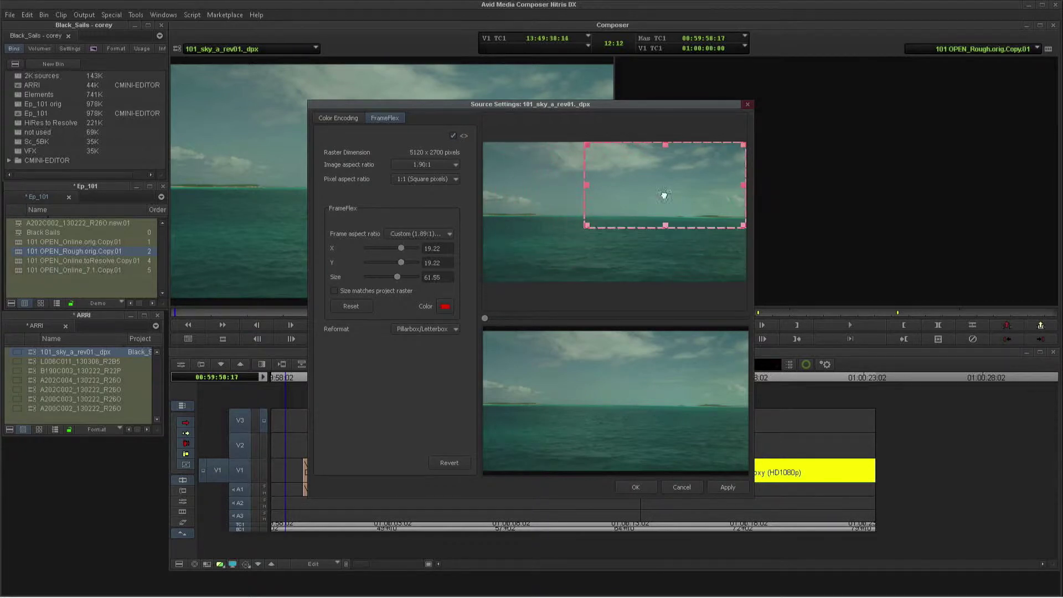
left_click_drag(638, 214, 577, 246)
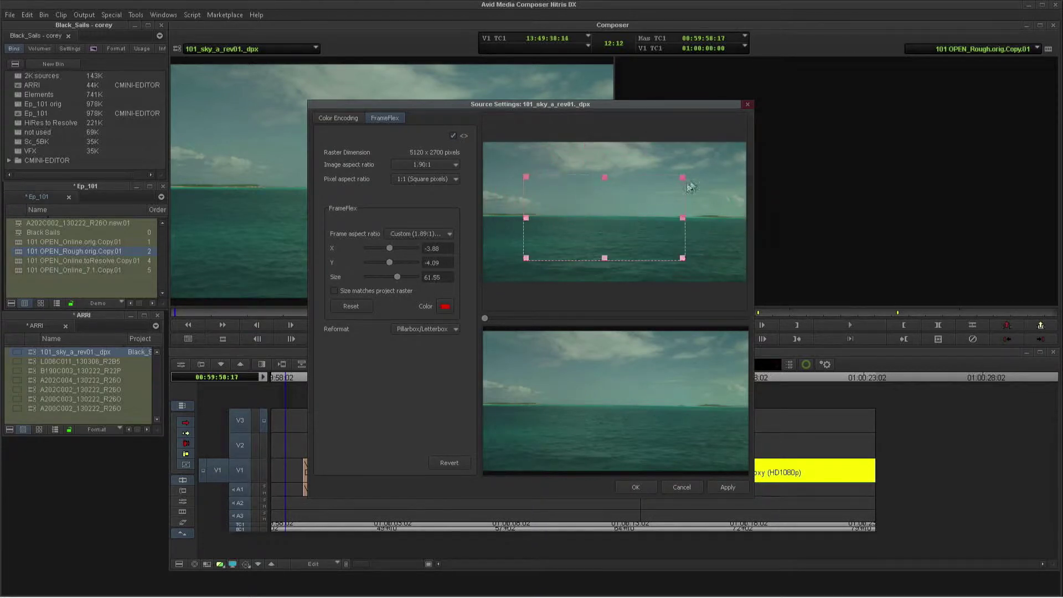
left_click_drag(526, 180, 540, 176)
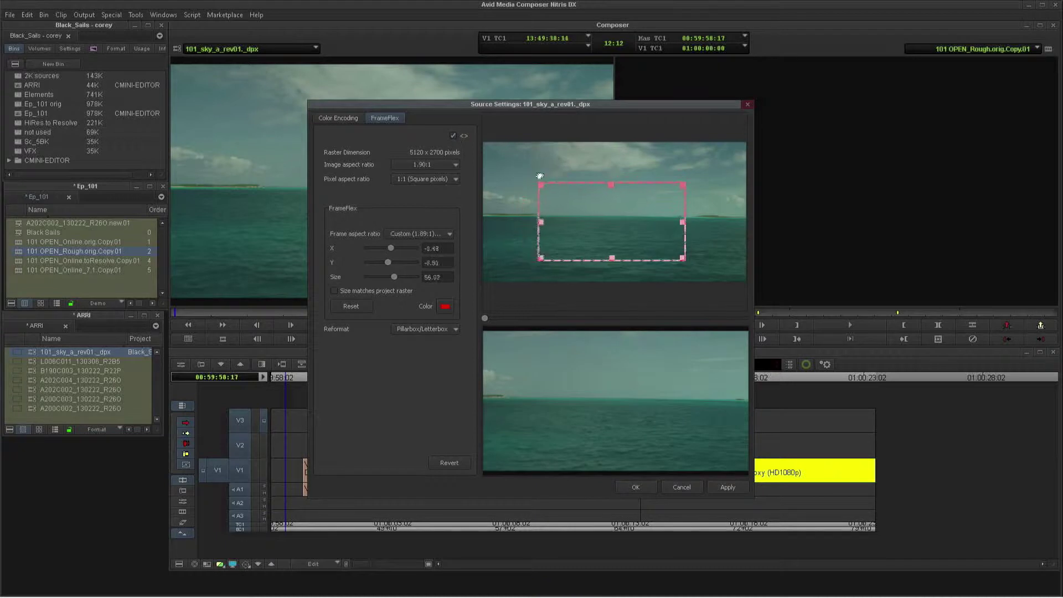
left_click_drag(600, 242, 595, 231)
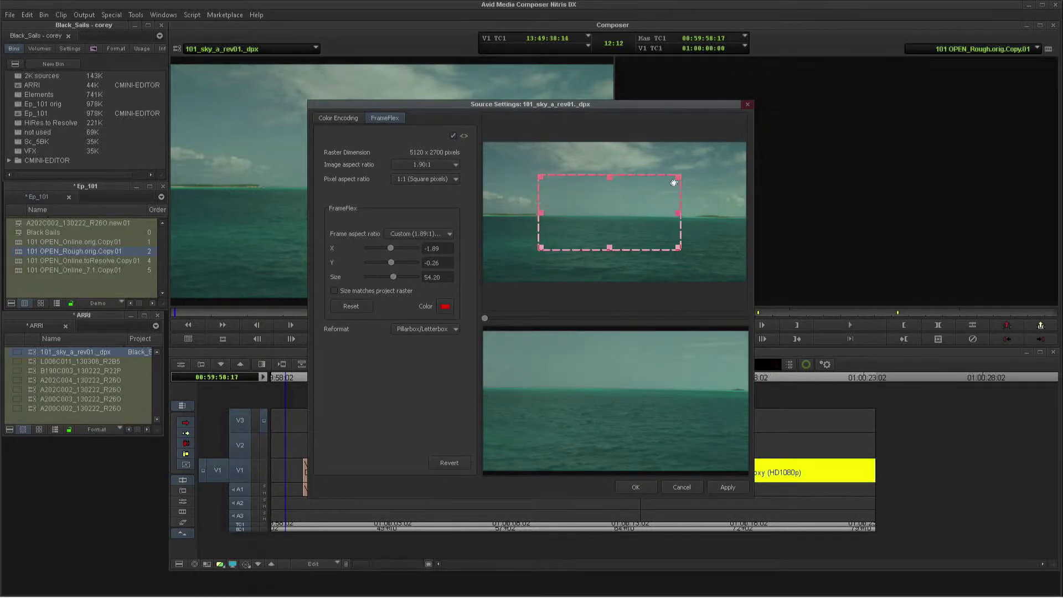
left_click_drag(673, 182, 680, 178)
left_click_drag(621, 222, 630, 215)
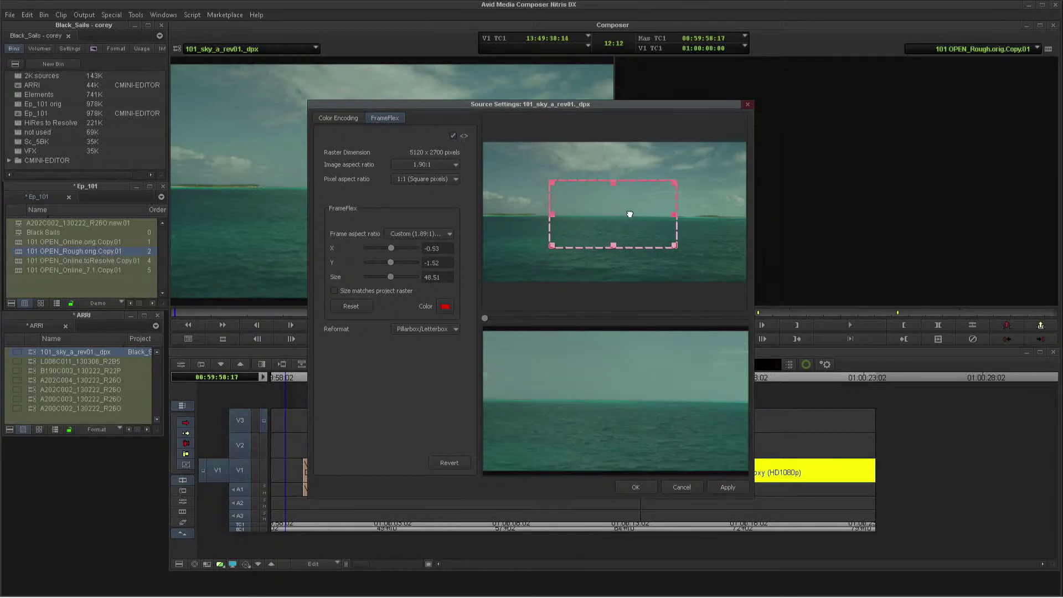
left_click(734, 486)
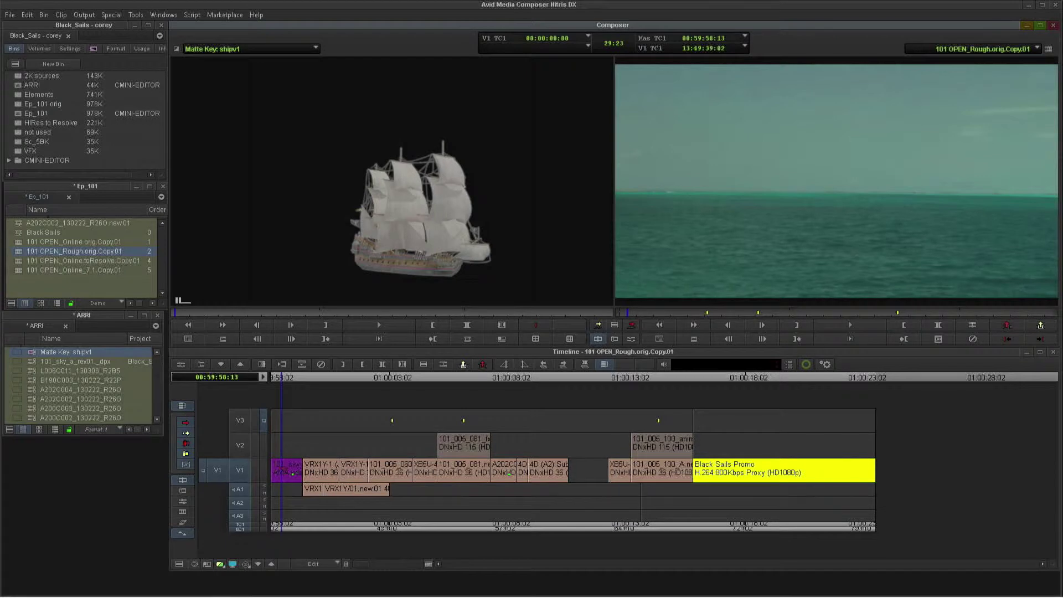
Step: Patch source V1 to V2 and overwrite Matte Key: shipv1 onto V2 at the sequence start
left_click(283, 468)
left_click(231, 473)
left_click(283, 469)
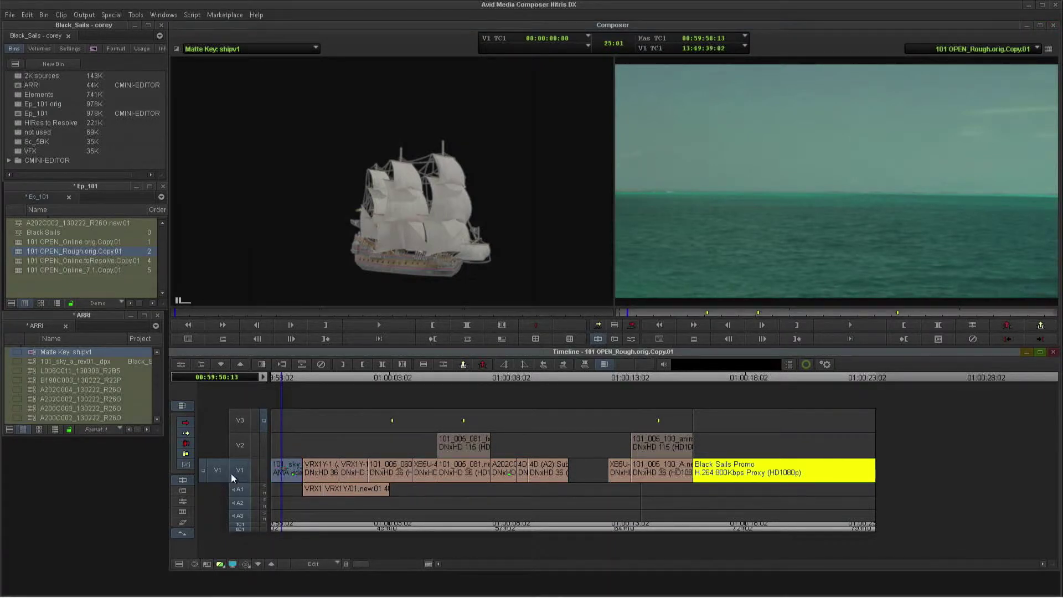
left_click_drag(231, 474, 230, 446)
key("b")
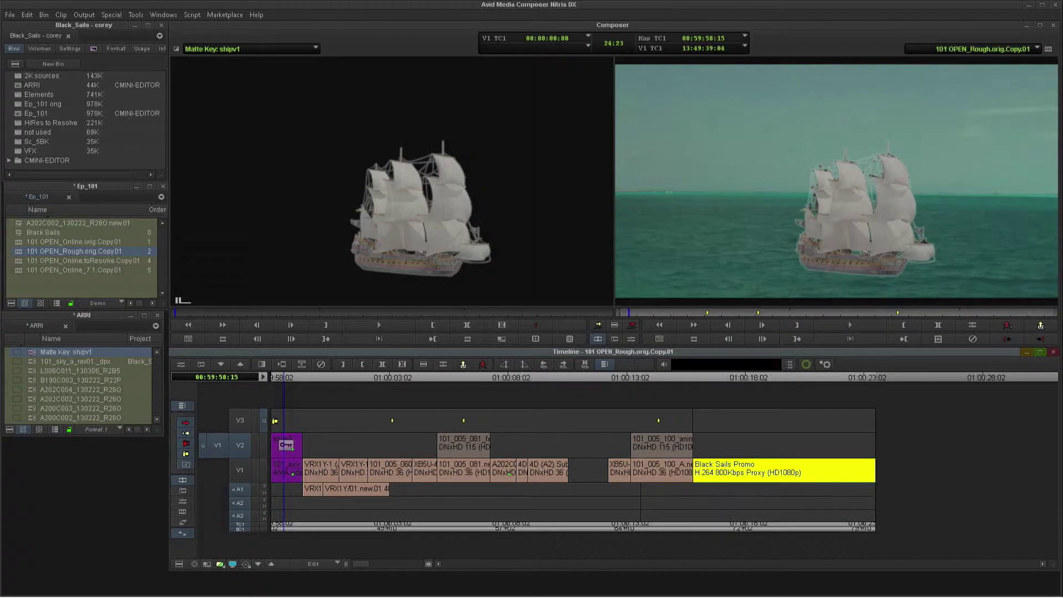
mouse_move(573, 377)
left_mouse_down()
mouse_move(565, 378)
mouse_move(595, 378)
mouse_move(558, 383)
left_mouse_up()
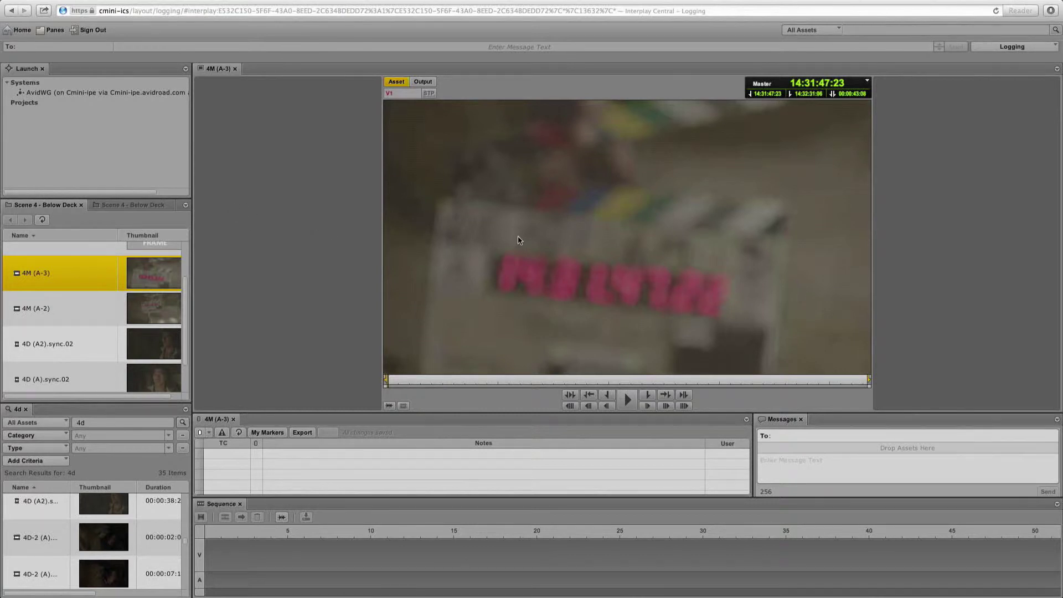
Step: Play clip 4M (A-3), pause at 14:31:55:02, and bring up the Panes menu
left_click(630, 399)
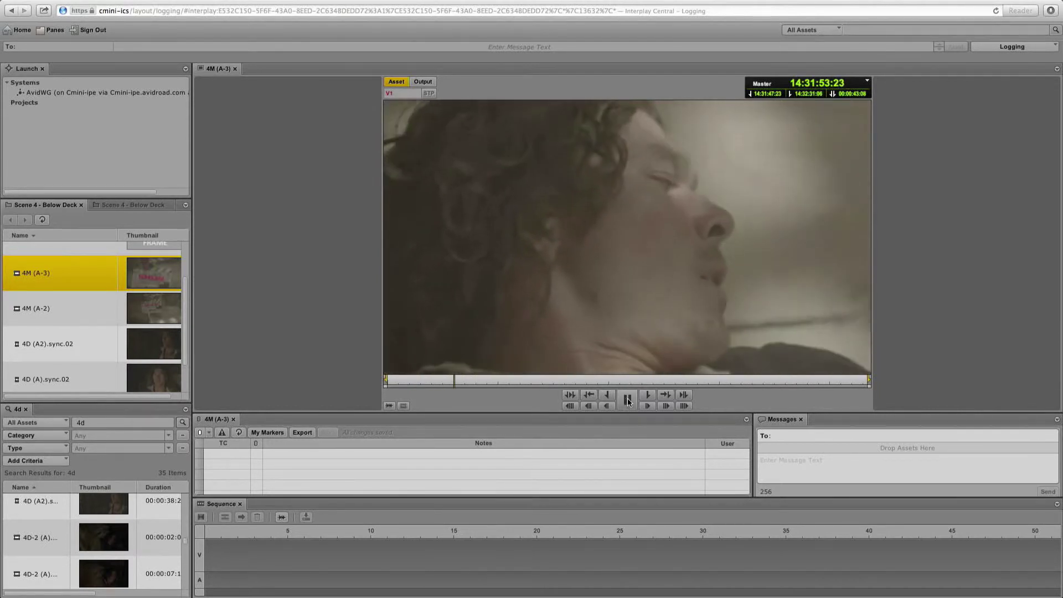
left_click(627, 400)
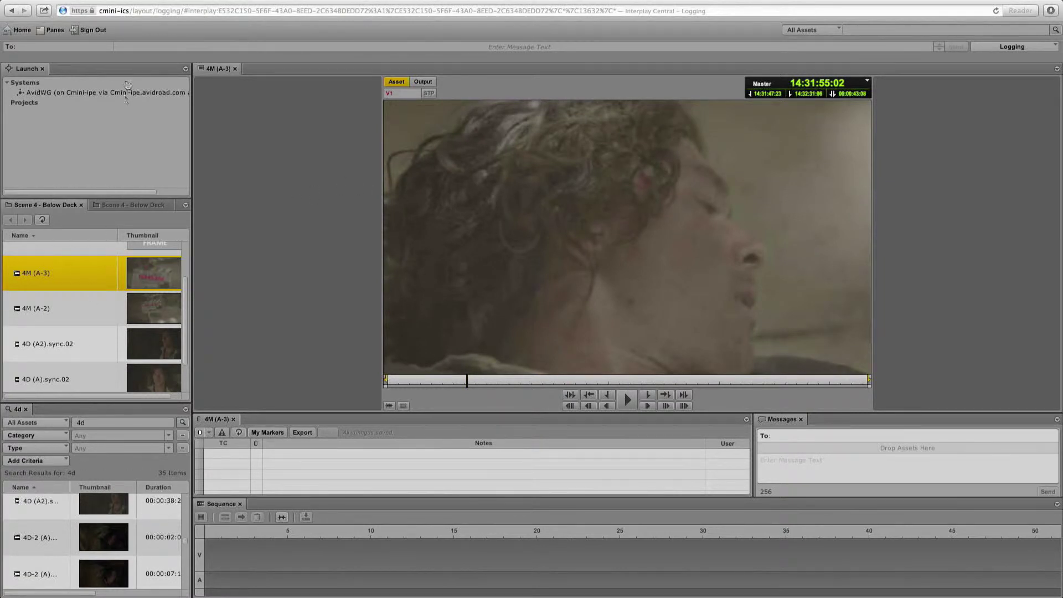
left_click(52, 30)
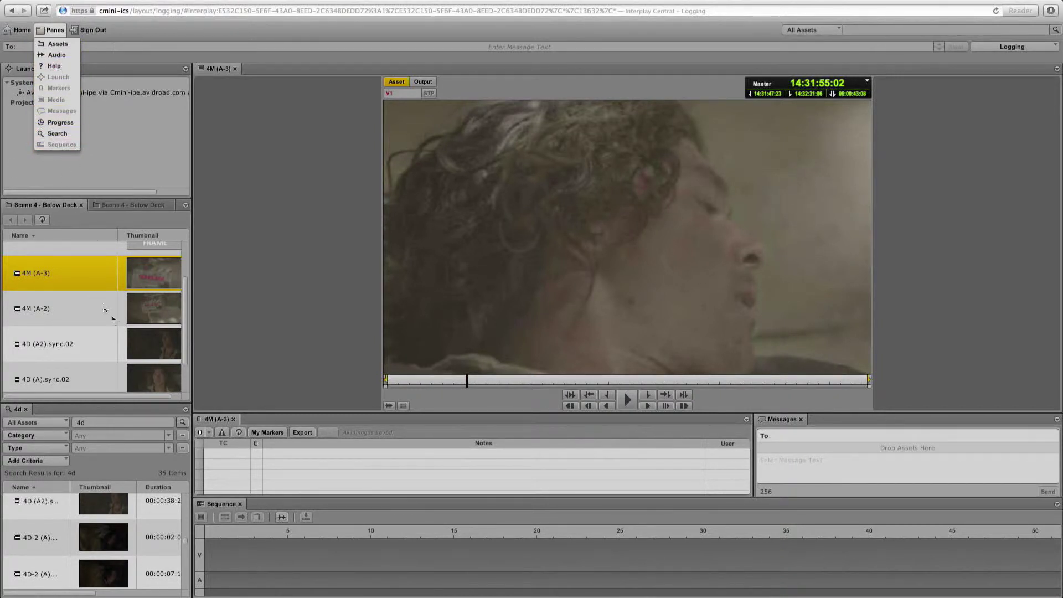
Step: Search for 5bk filtered to Group clips and load the first VX5BK-1 result
left_click(83, 410)
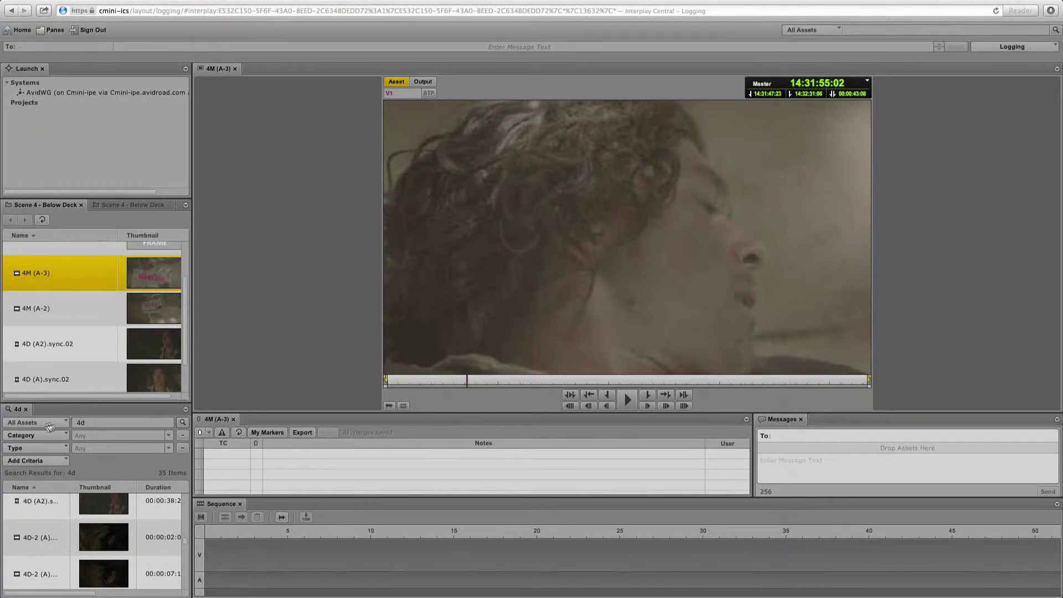
left_click_drag(100, 422, 70, 421)
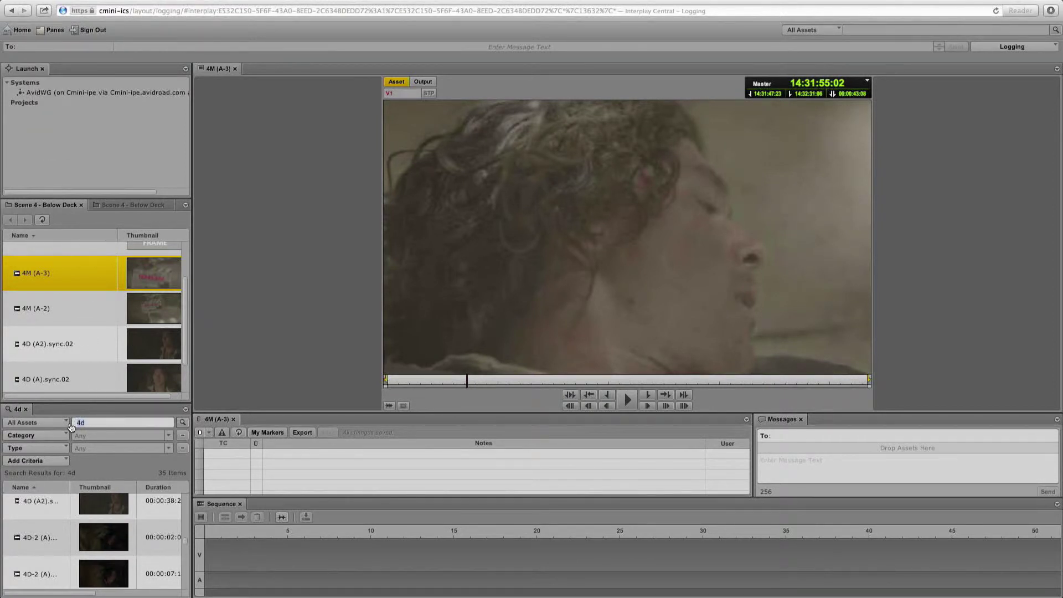
type("5bk")
left_click(115, 448)
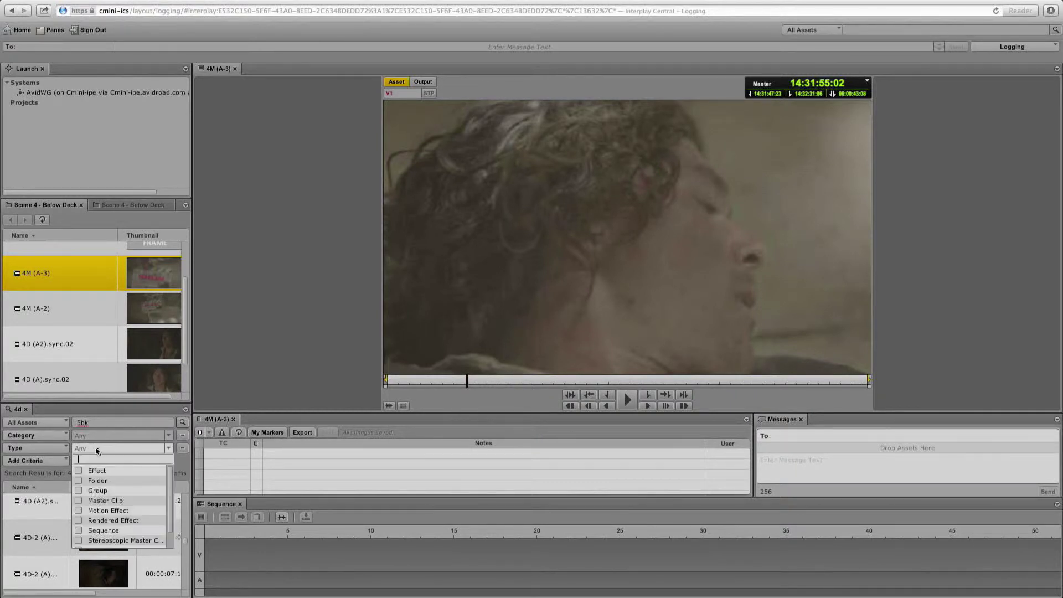
left_click(97, 490)
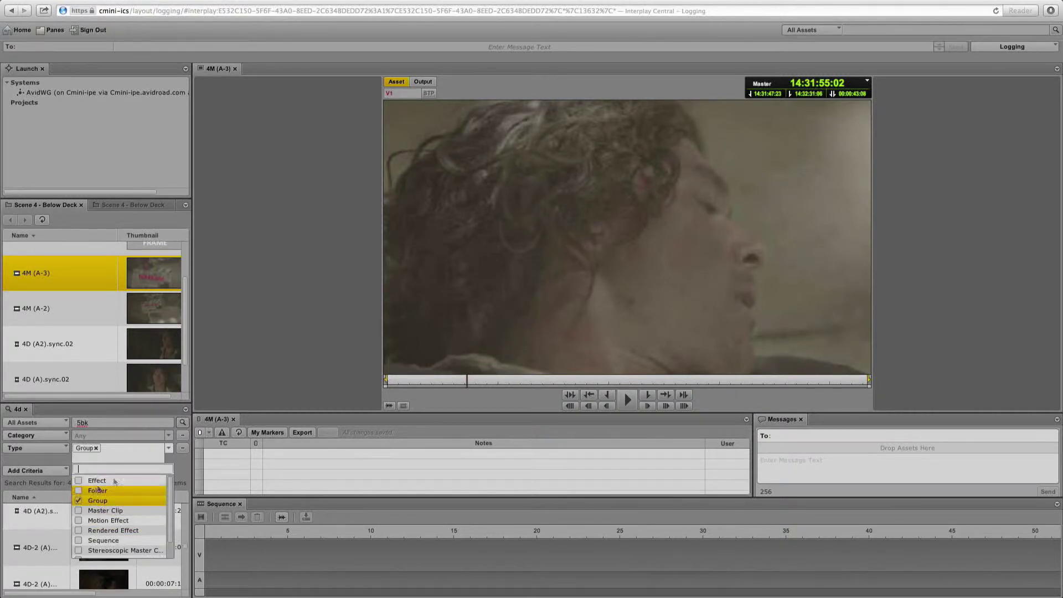
left_click(183, 424)
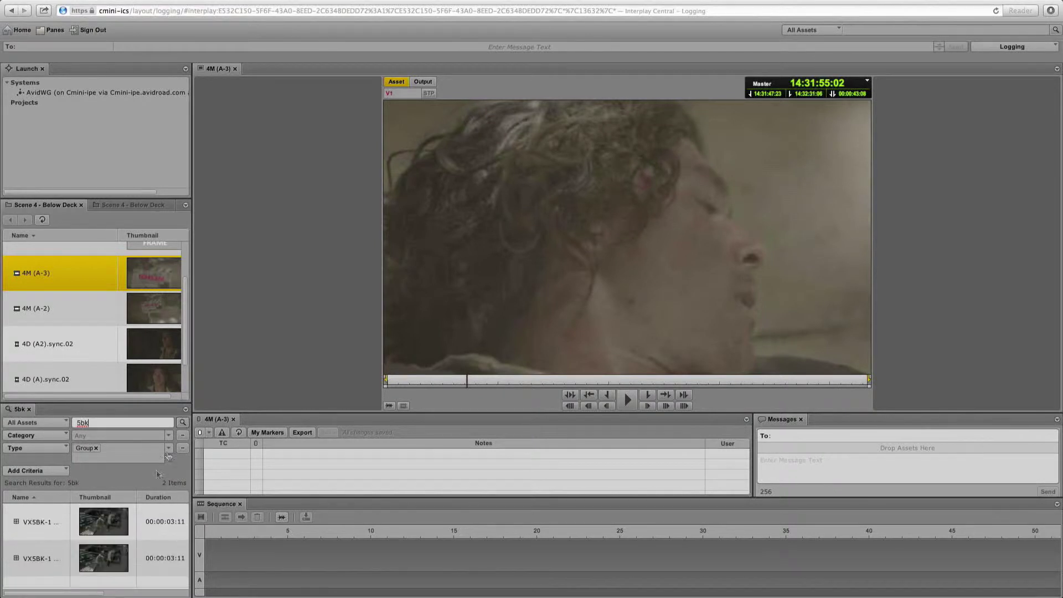
left_click(18, 521)
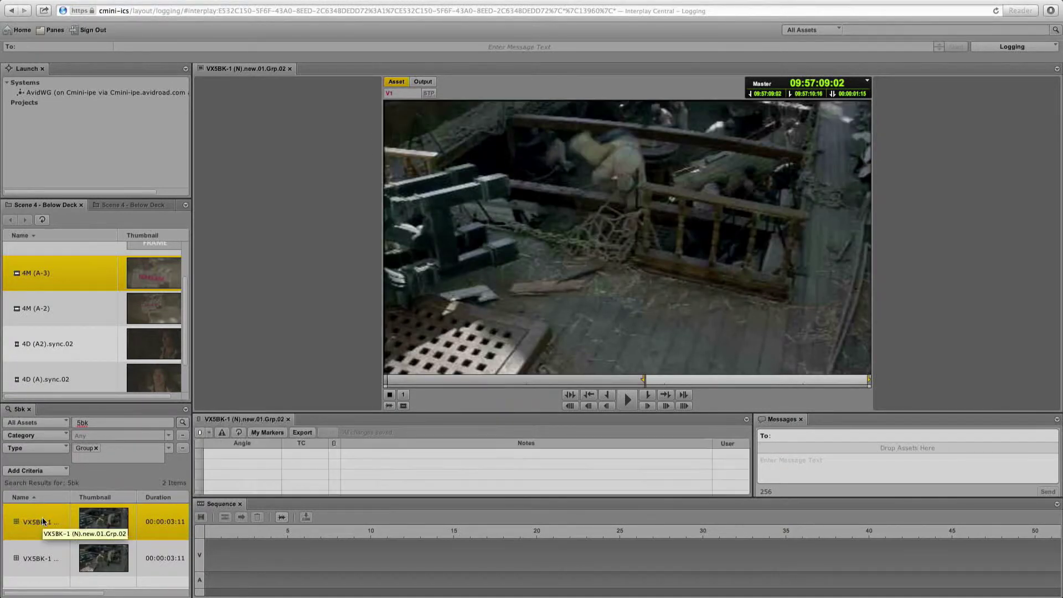
Step: Look through the category and asset type filter lists without changing them
left_click(92, 435)
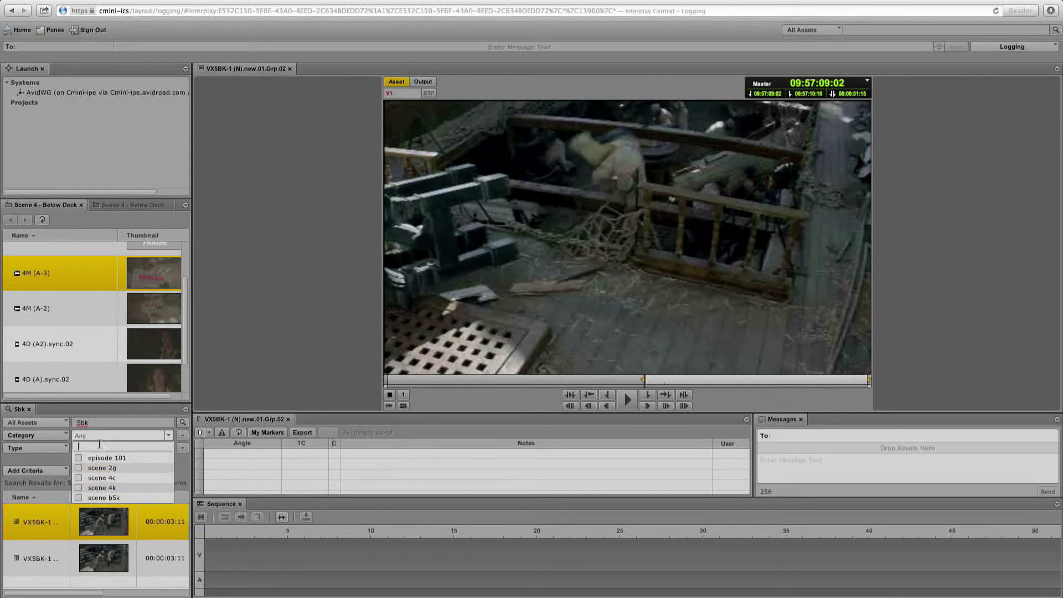
left_click(57, 449)
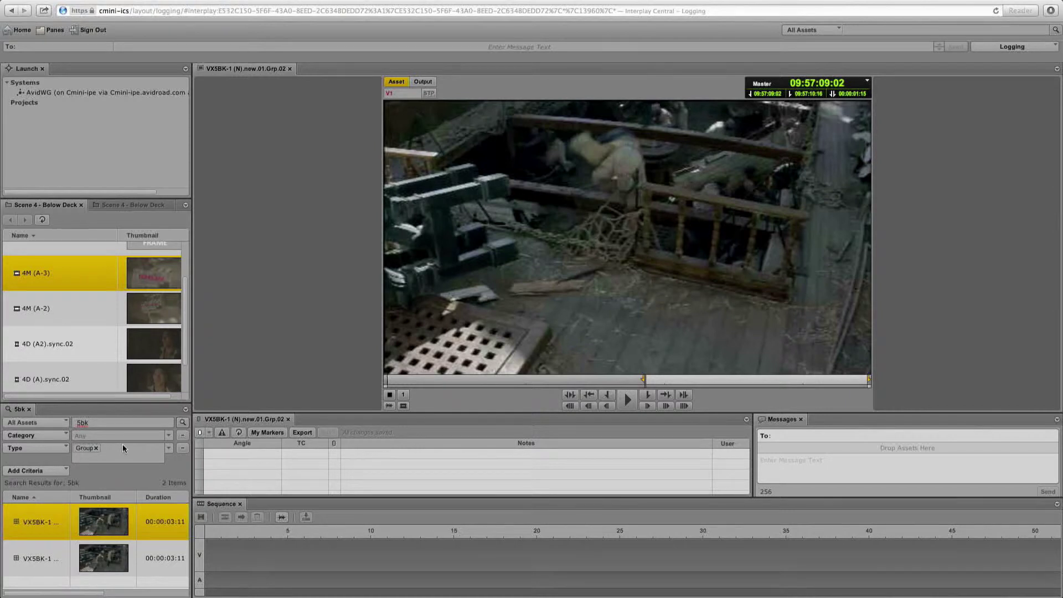
left_click(146, 456)
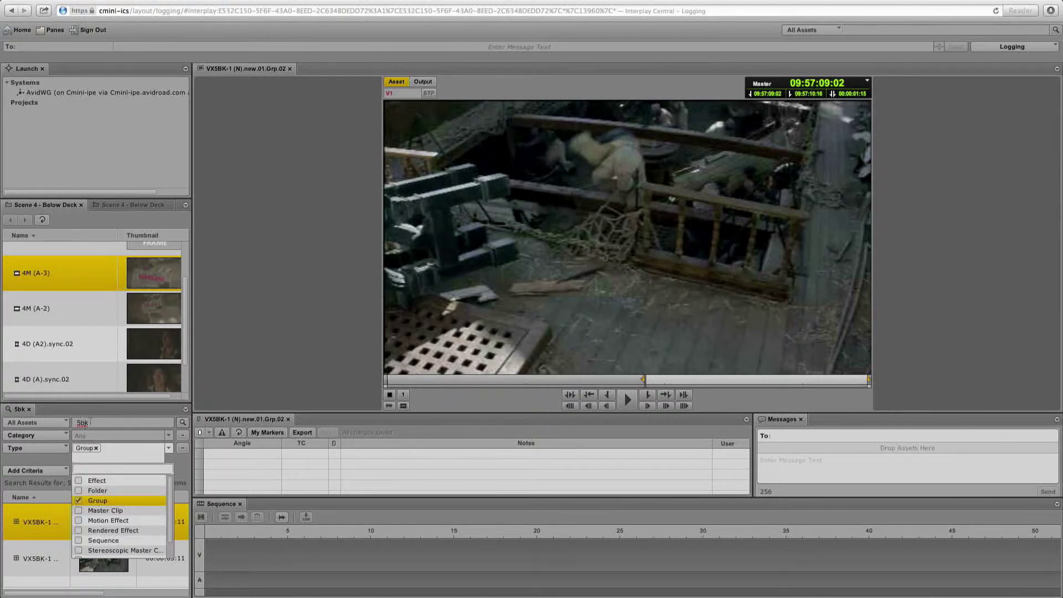
left_click(85, 422)
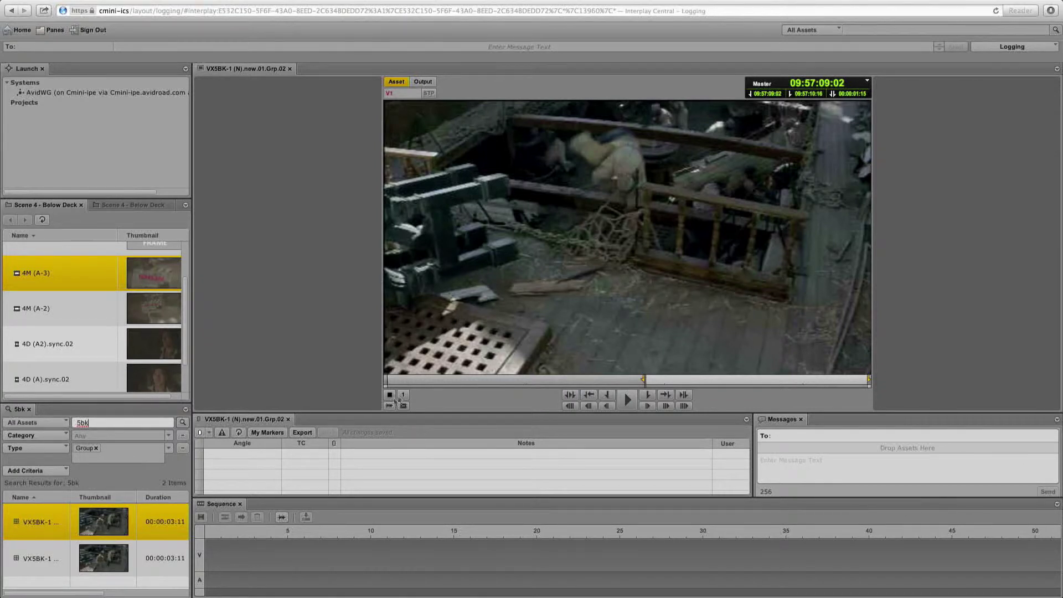
Step: Show the group's camera angles in a 2x2 grid and play and scrub through them
left_click(182, 422)
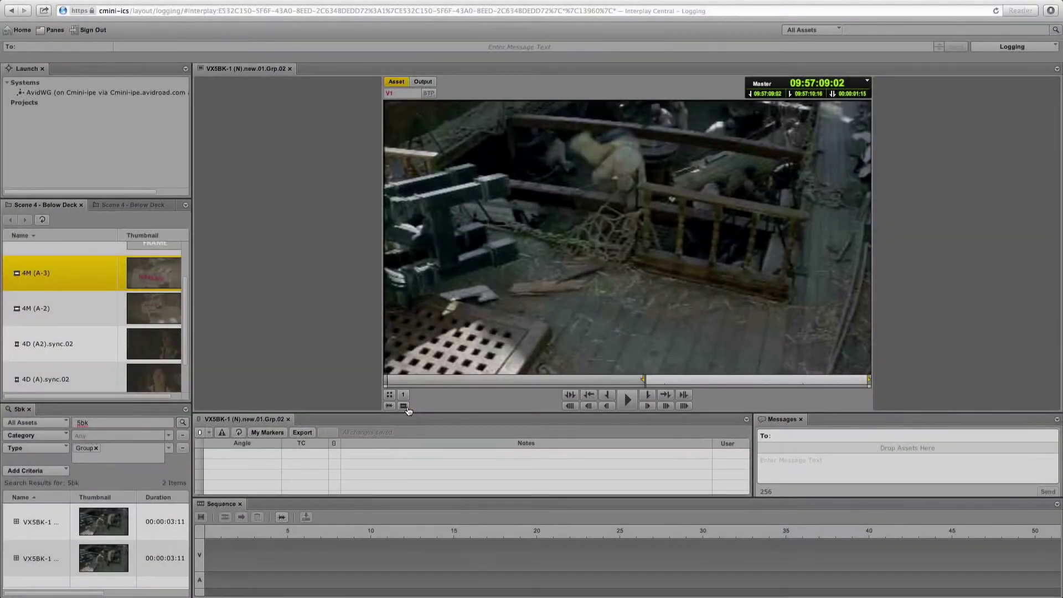
left_click(447, 381)
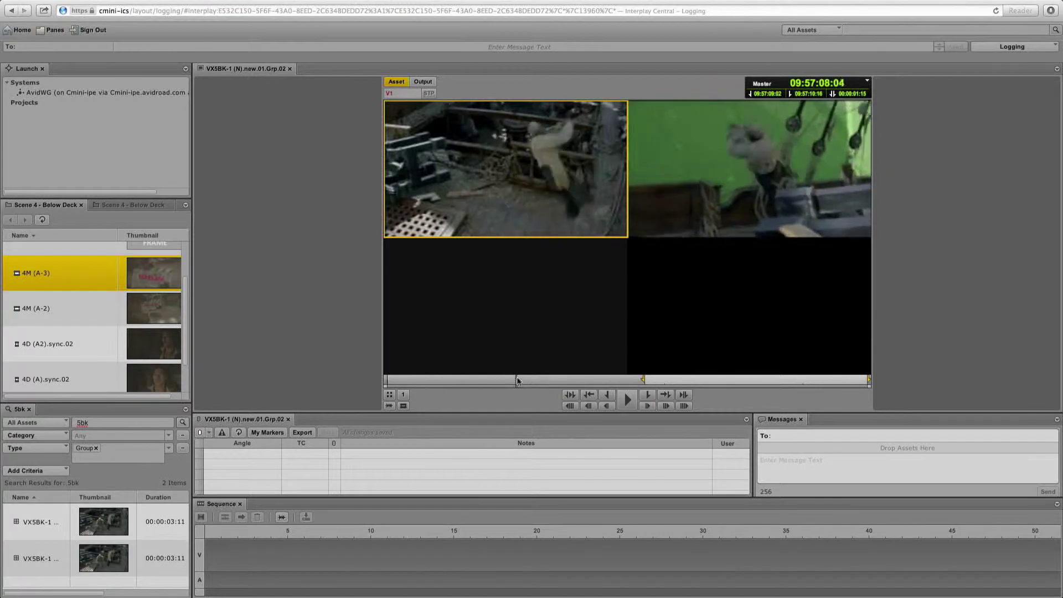
left_click(411, 379)
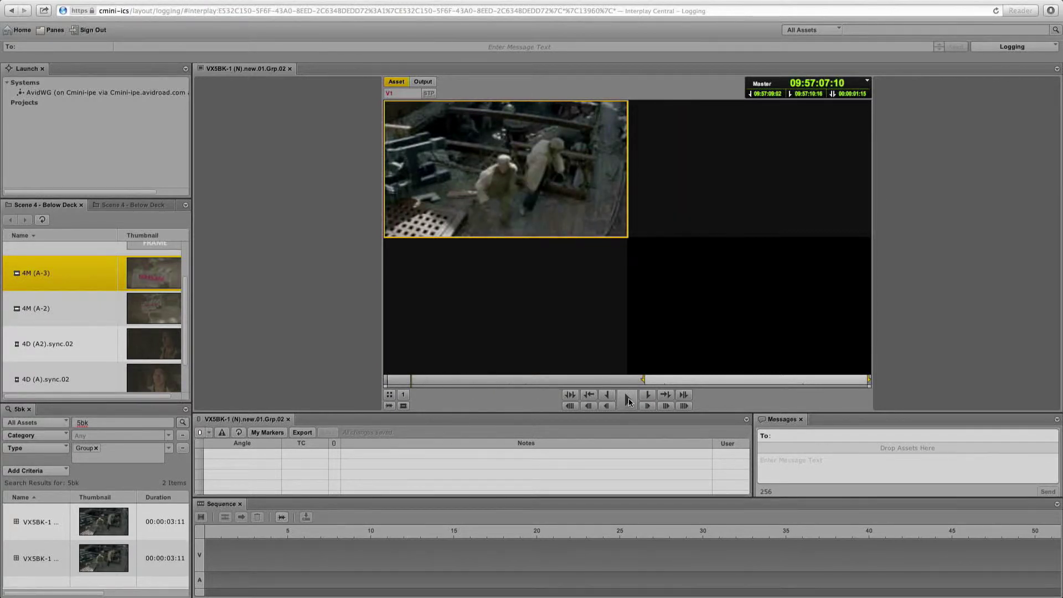
left_click(628, 399)
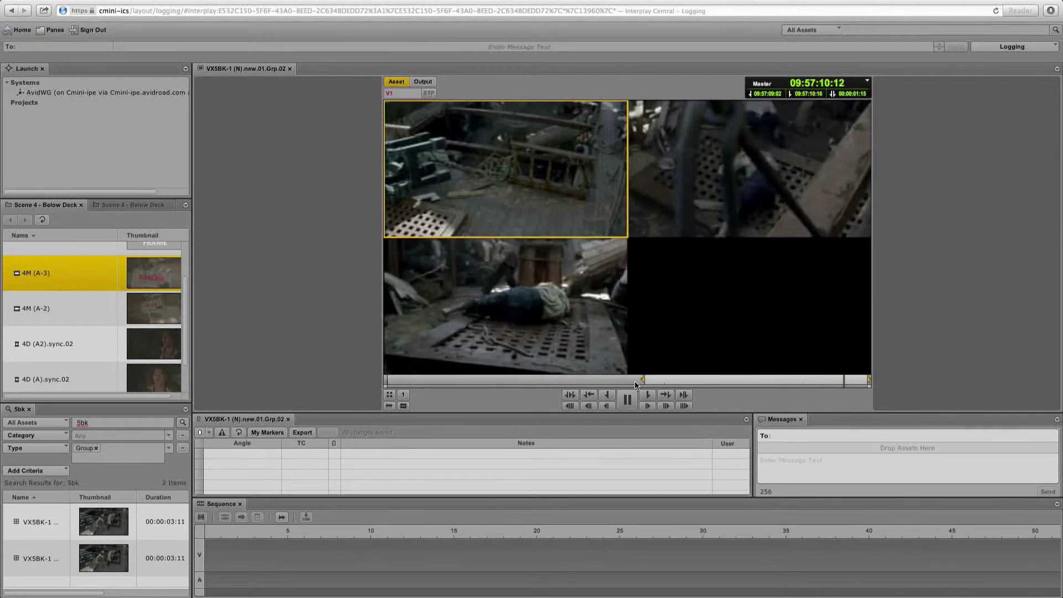
left_click(614, 382)
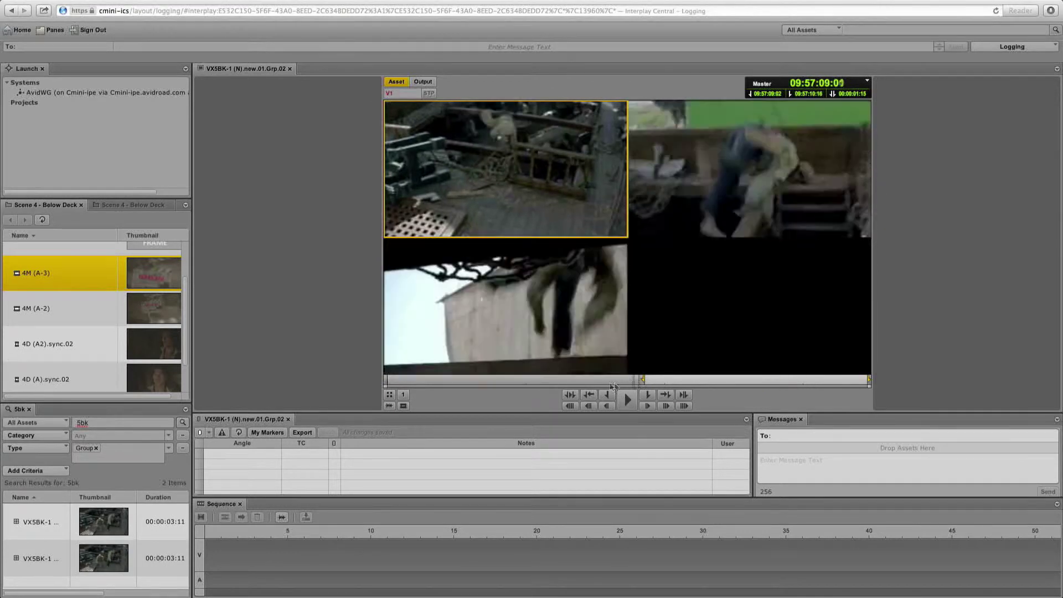
left_click_drag(614, 382, 435, 386)
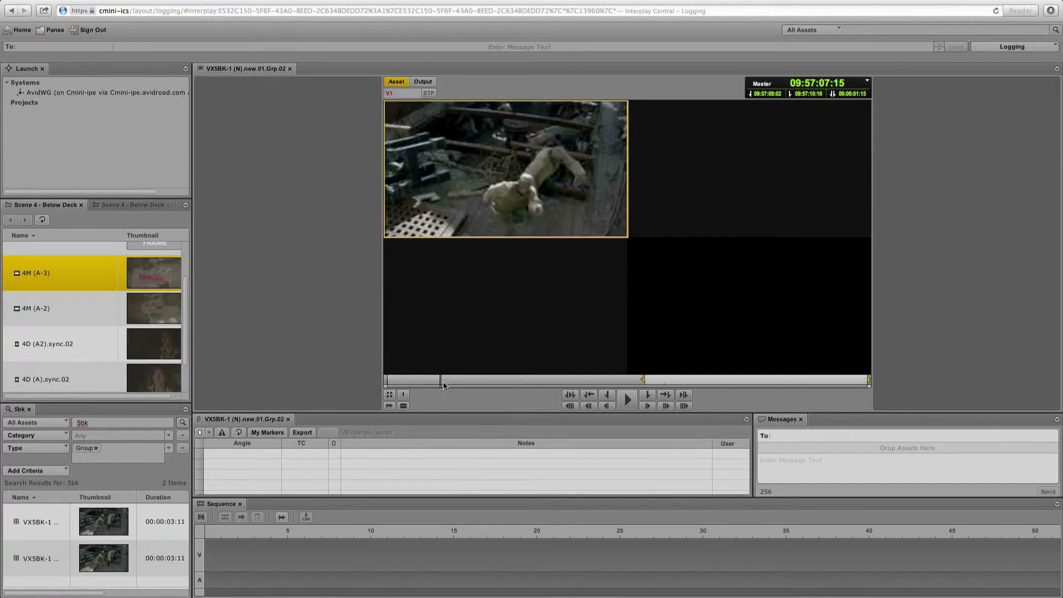
left_click_drag(442, 385, 385, 382)
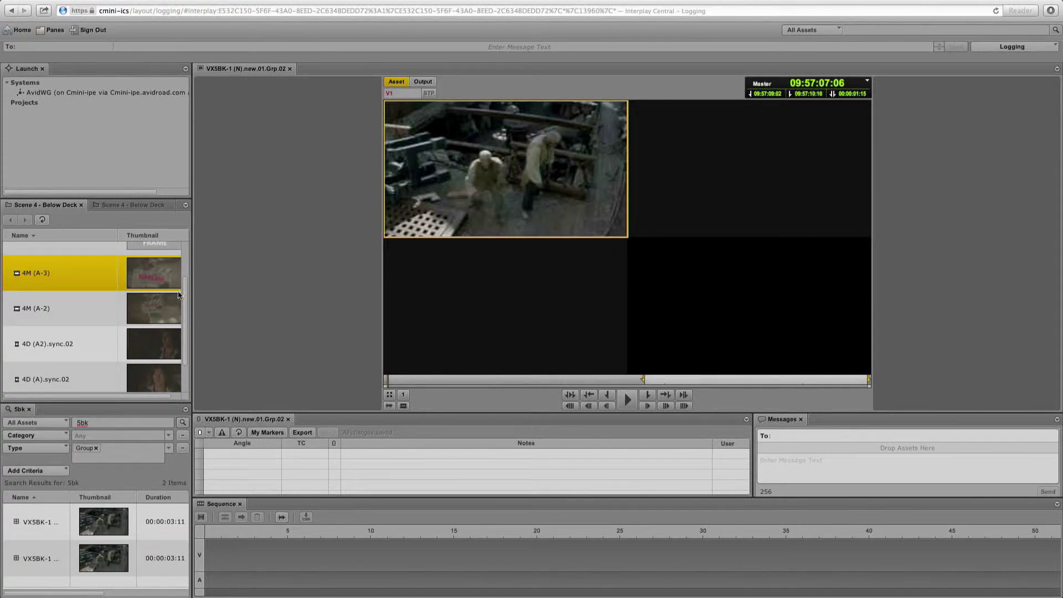
Step: Open the empty Flipped sequence from the Scene 4 bin and reload VX5BK-1 in the viewer
left_click_drag(187, 288, 185, 254)
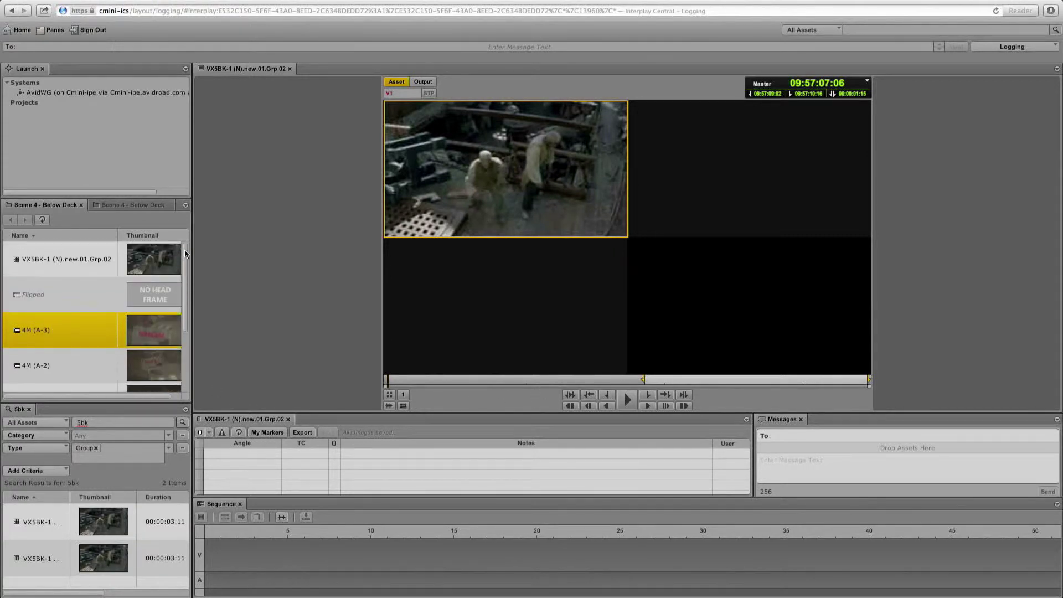
double_click(18, 298)
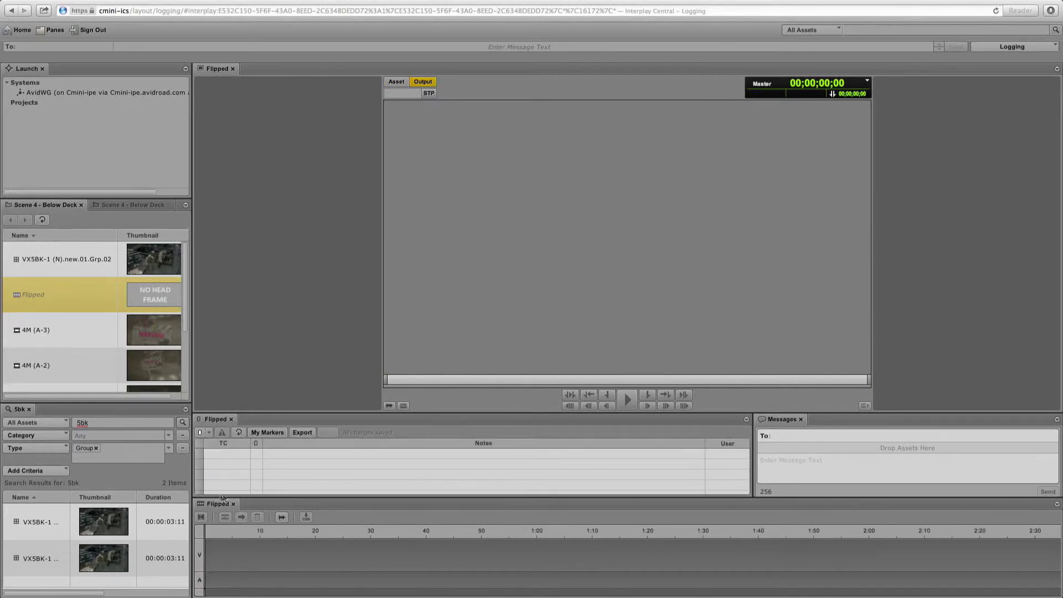
left_click(397, 81)
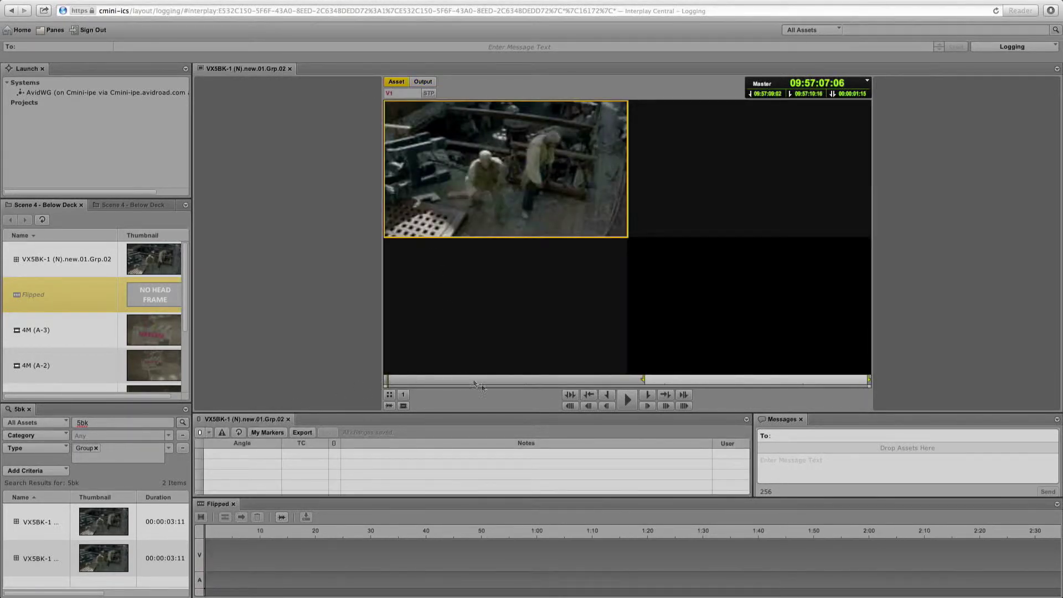
Step: Mark 09:57:07:06 to 09:57:08:04 of the group and add that section to Flipped
left_click(607, 395)
left_click_drag(456, 382, 510, 382)
left_click(646, 400)
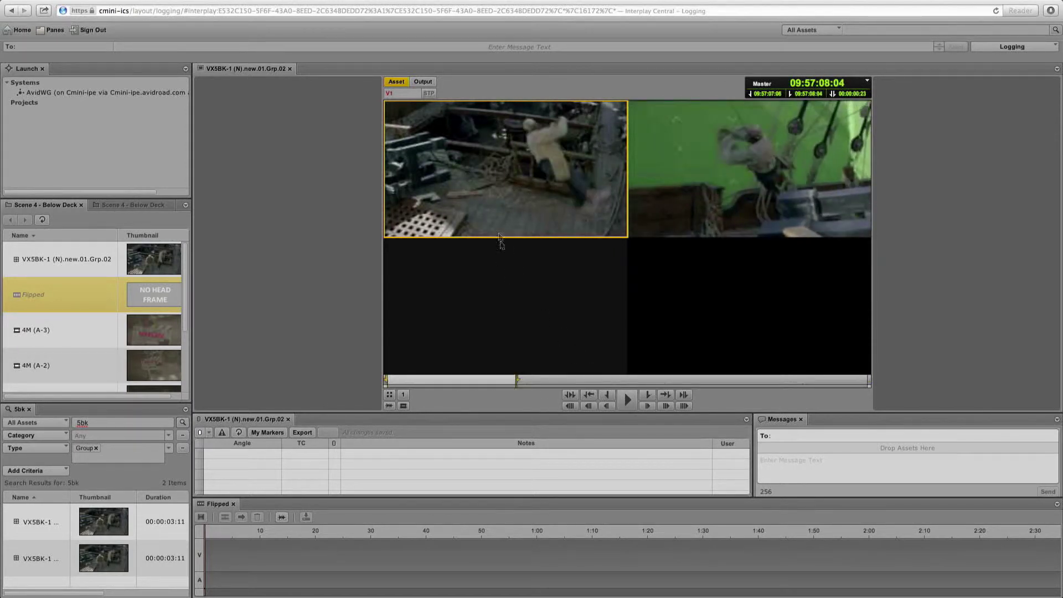
left_click_drag(504, 199, 319, 556)
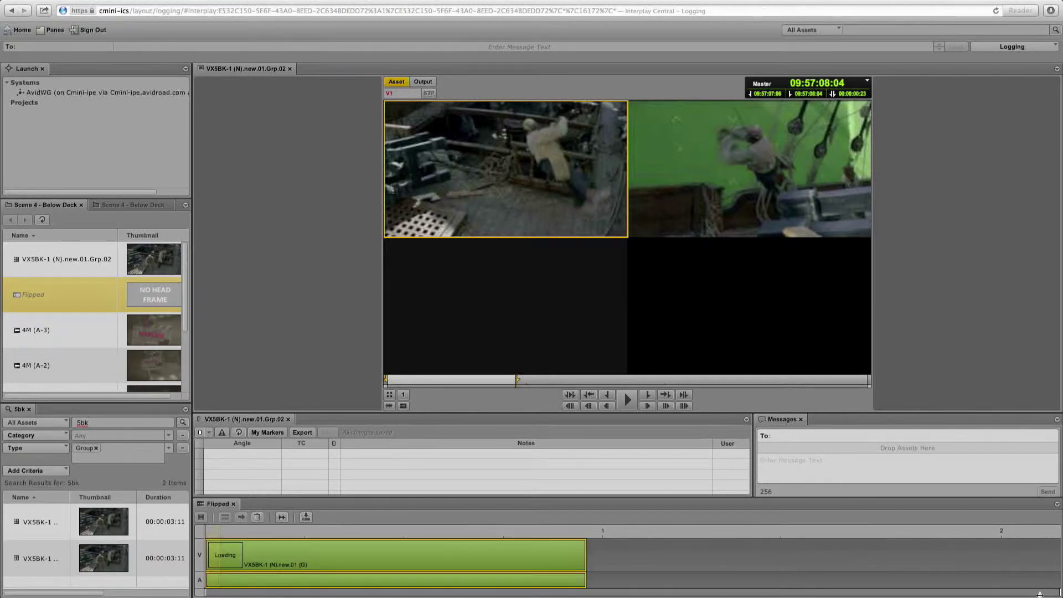
Step: Switch to the second angle, mark 09:57:08:04 to 09:57:09:03, and add it to Flipped
left_click(719, 211)
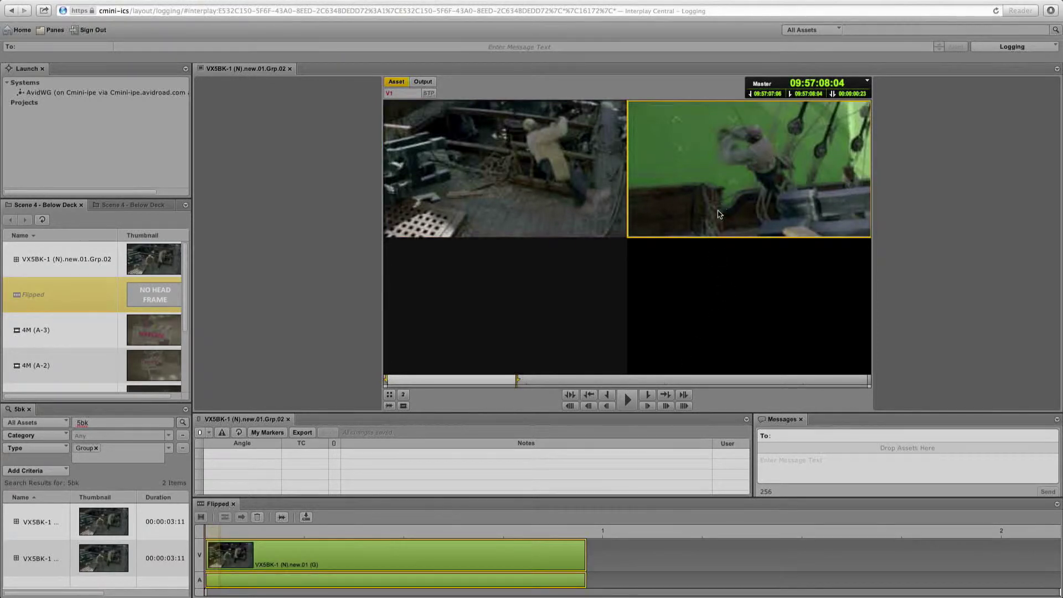
left_click(608, 395)
left_click(627, 399)
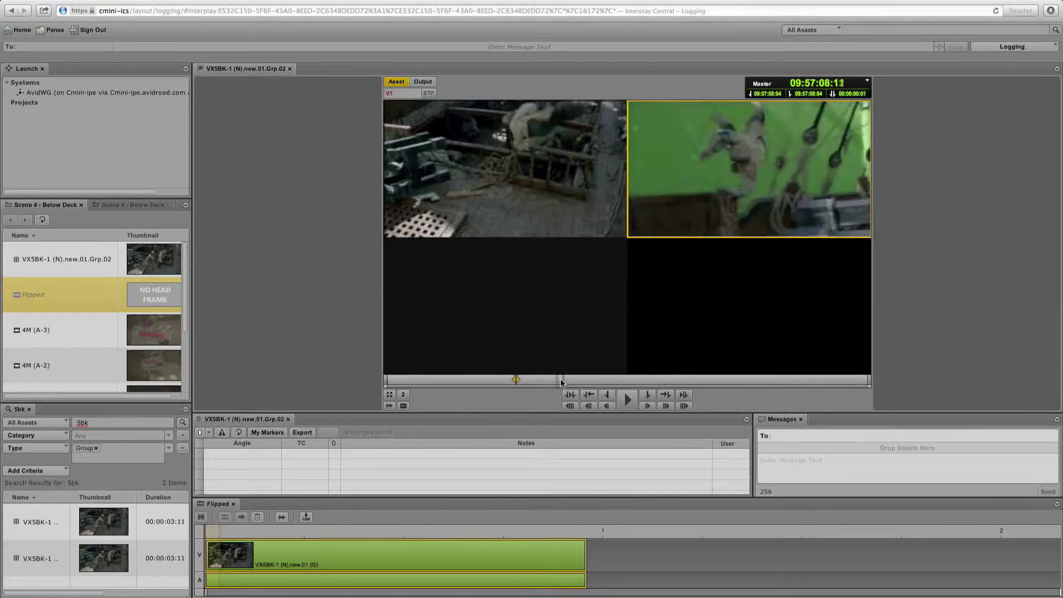
left_click(627, 399)
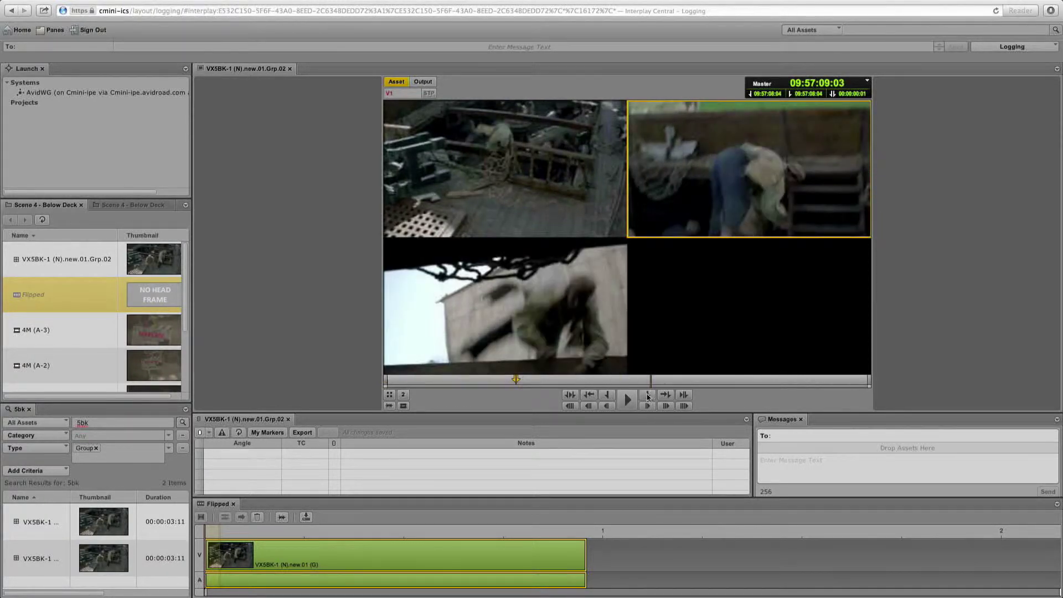
left_click(648, 395)
left_click_drag(692, 224, 692, 556)
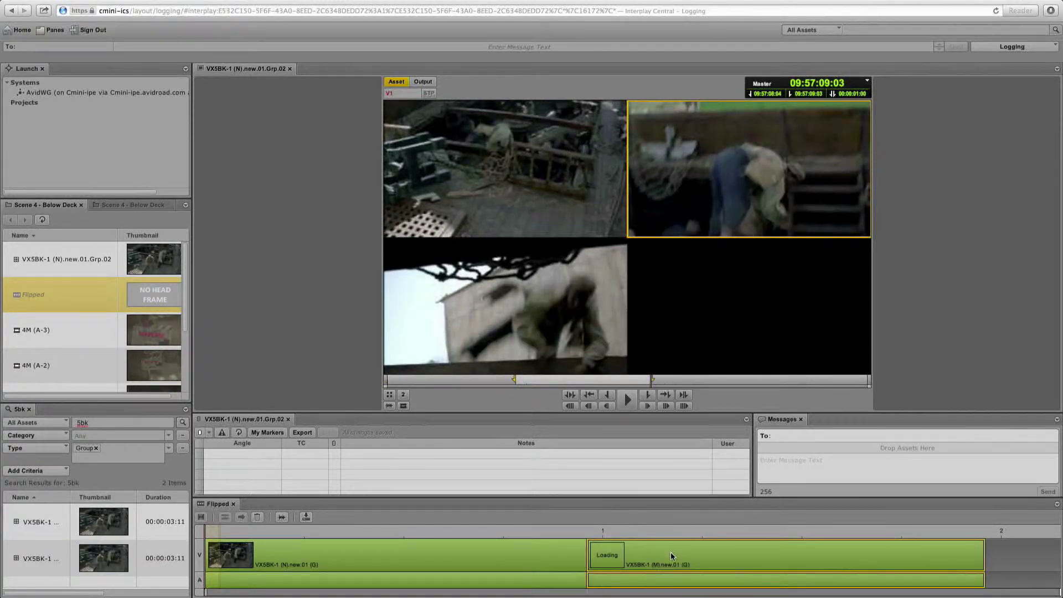
Step: Mark a third section ending at 09:57:10:16 and add it to the end of Flipped
left_click(605, 395)
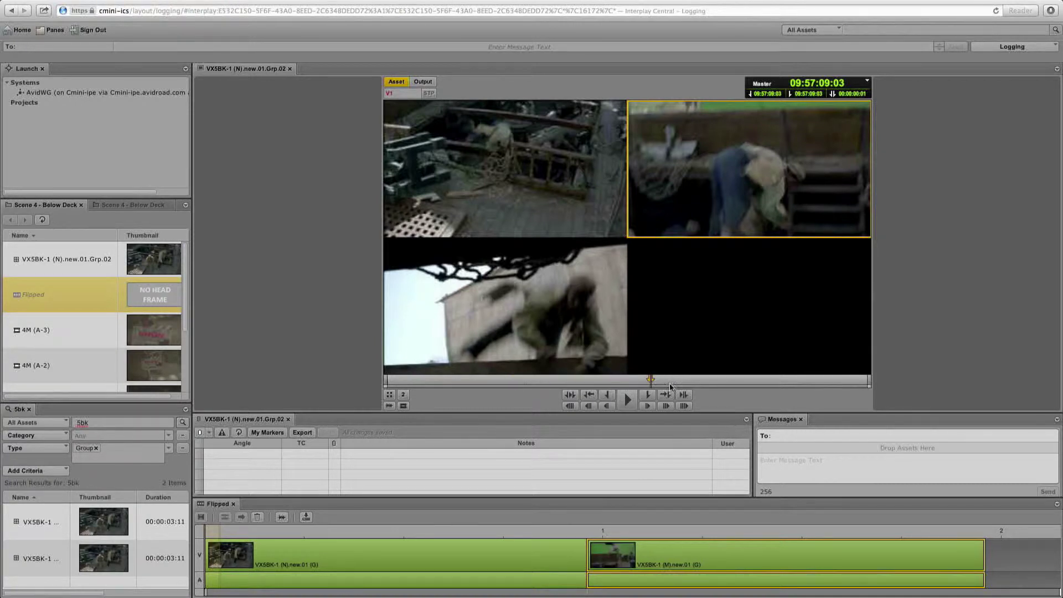
key("space")
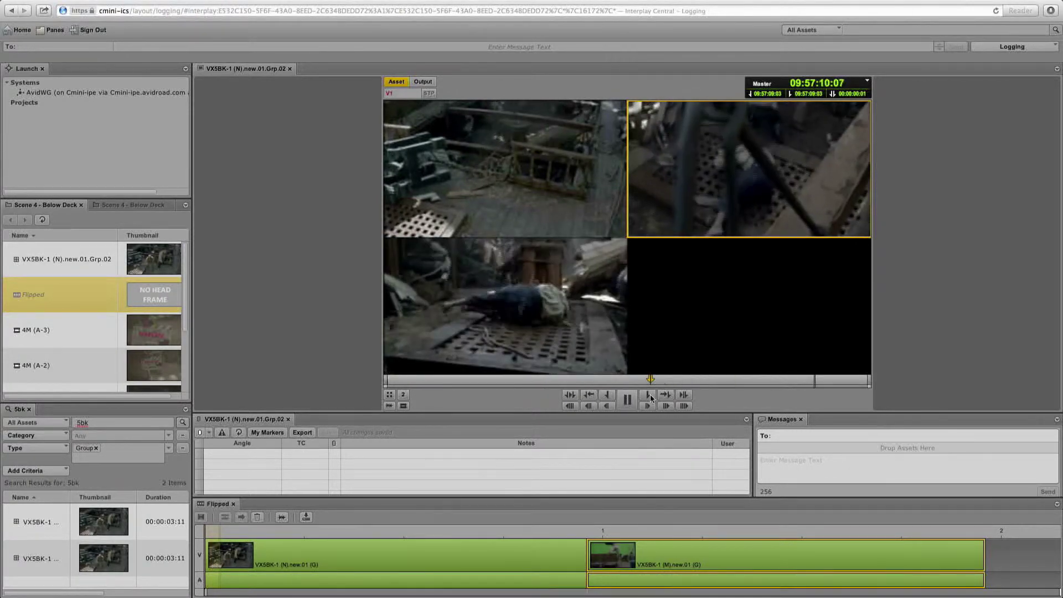
left_click(647, 396)
left_click_drag(713, 205, 964, 539)
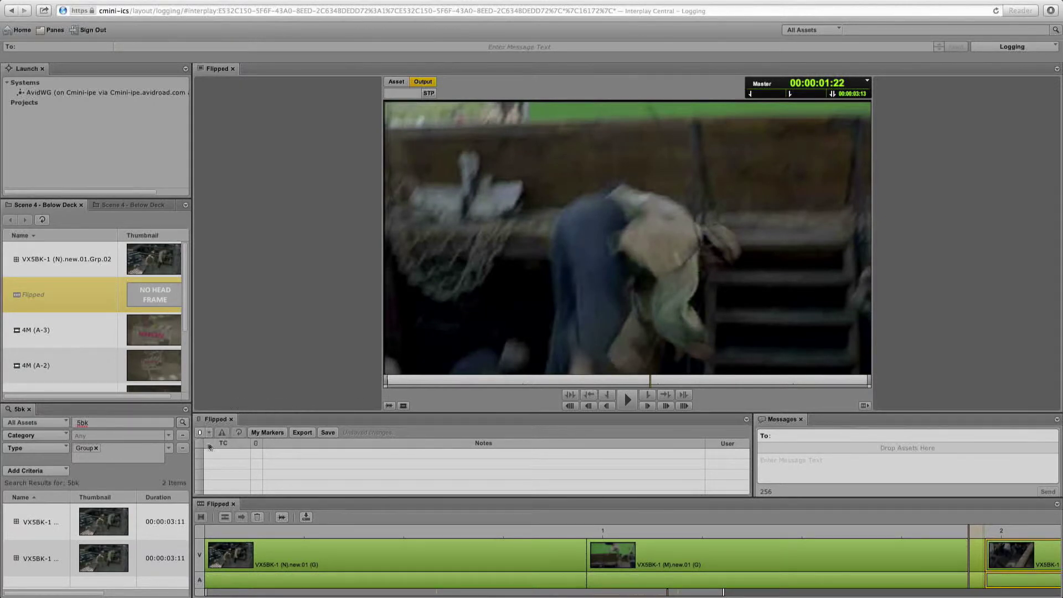
Step: Add an 'Add a sound effect' marker at 00:00:01:22, save Flipped, and attach it to a new message
key("Return")
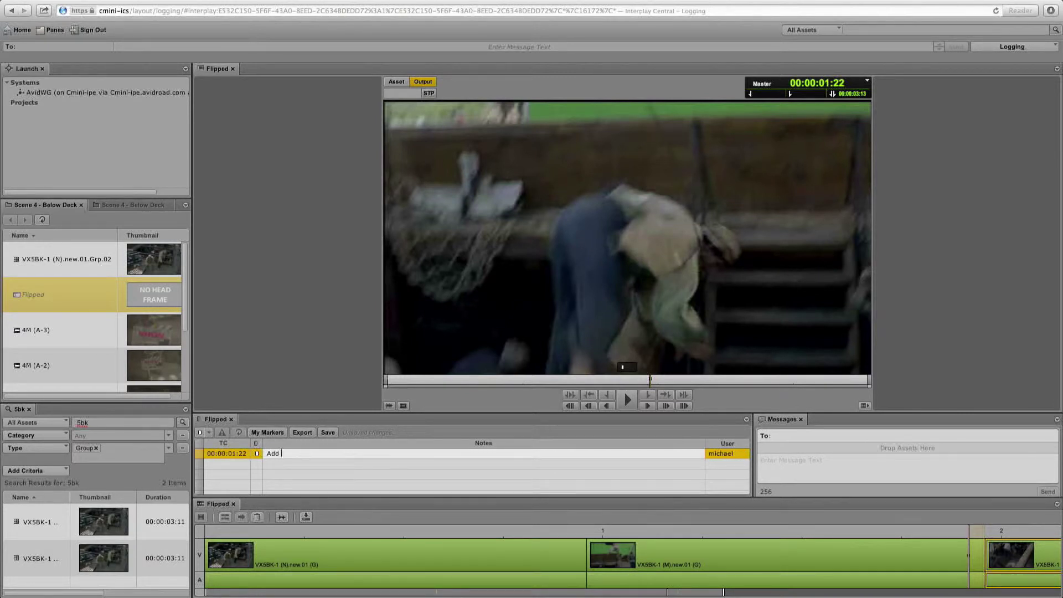
type("Add a c")
key("BackSpace")
type("sound effect")
left_click(327, 433)
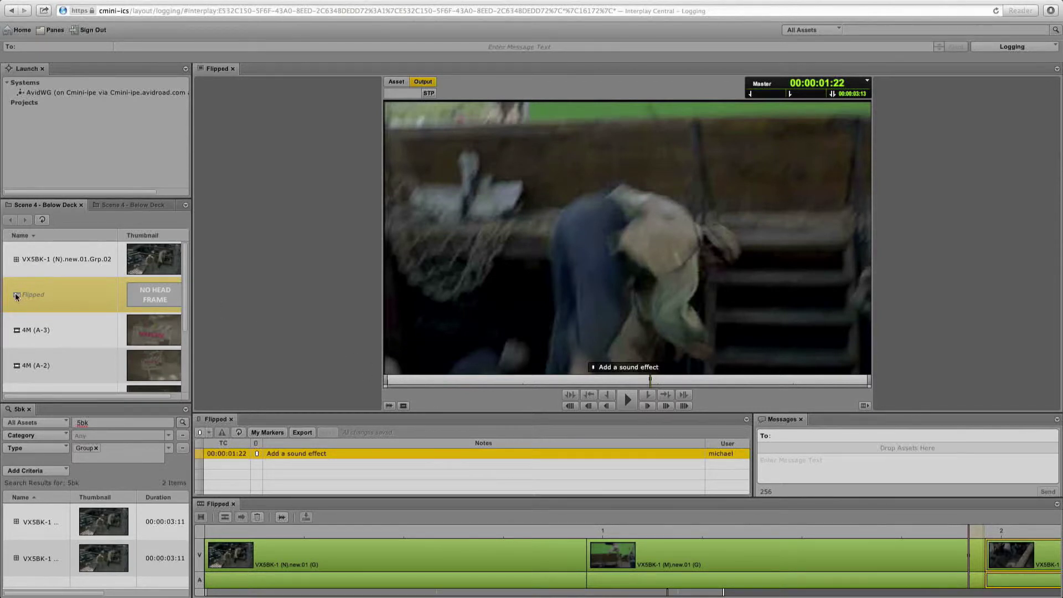
left_click_drag(16, 297, 804, 451)
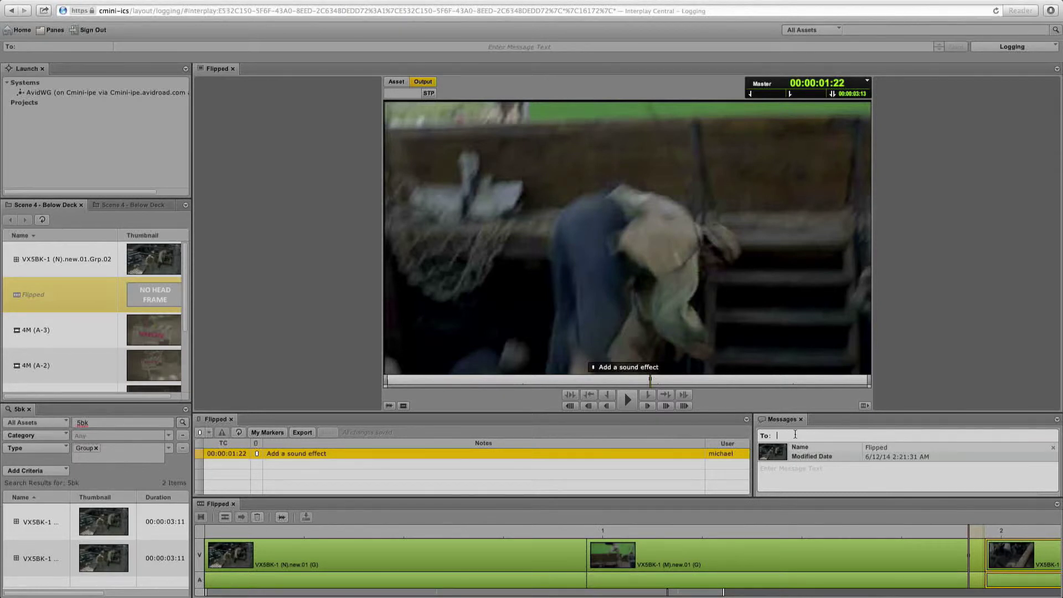
Step: Address the Flipped message to the colleague and resize panes to reveal the compose area
type("corey")
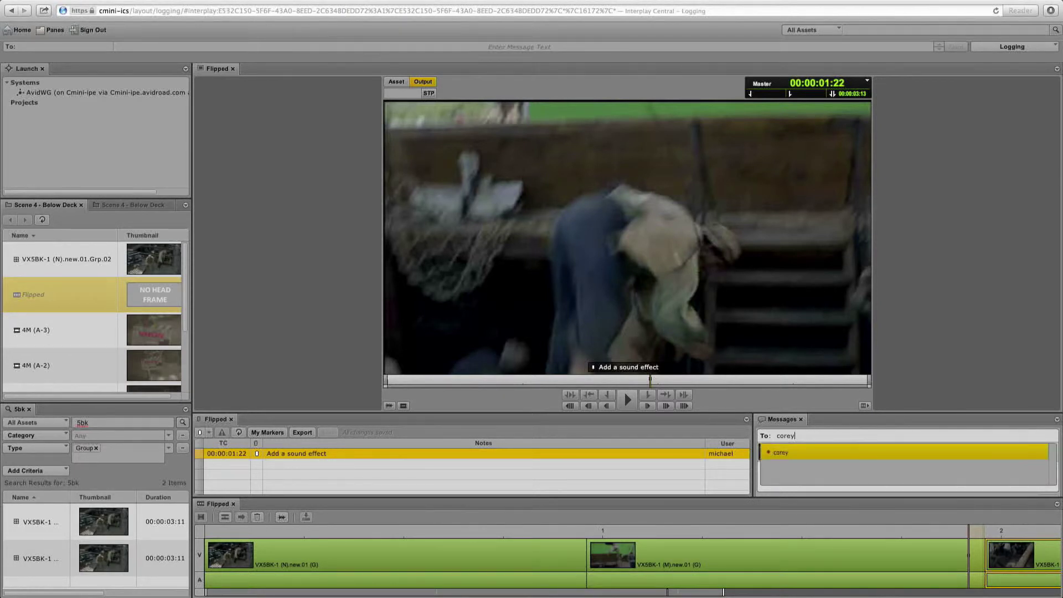
left_click(779, 453)
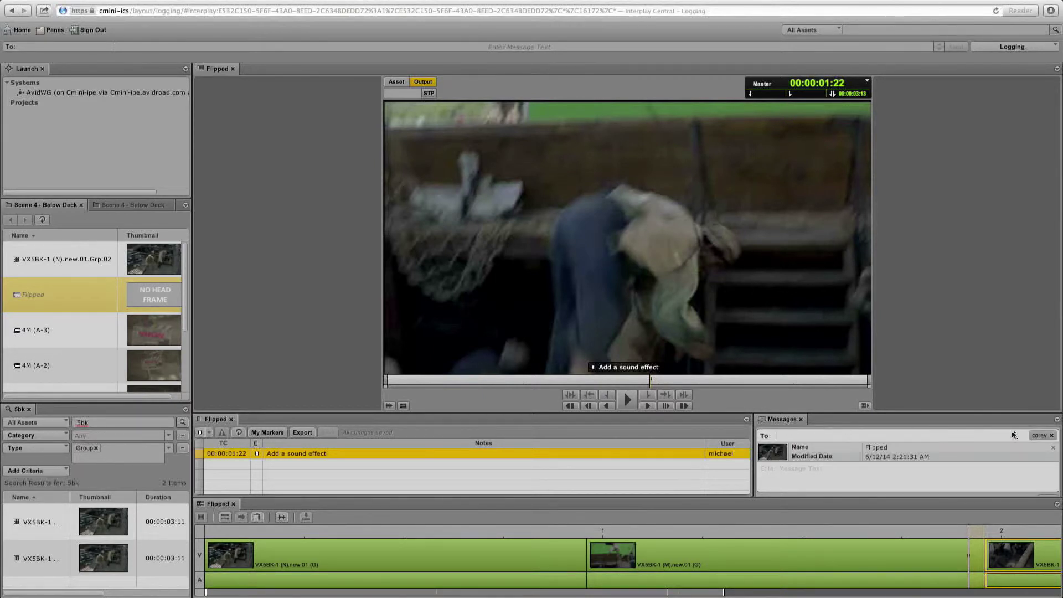
left_click_drag(1016, 413, 1016, 396)
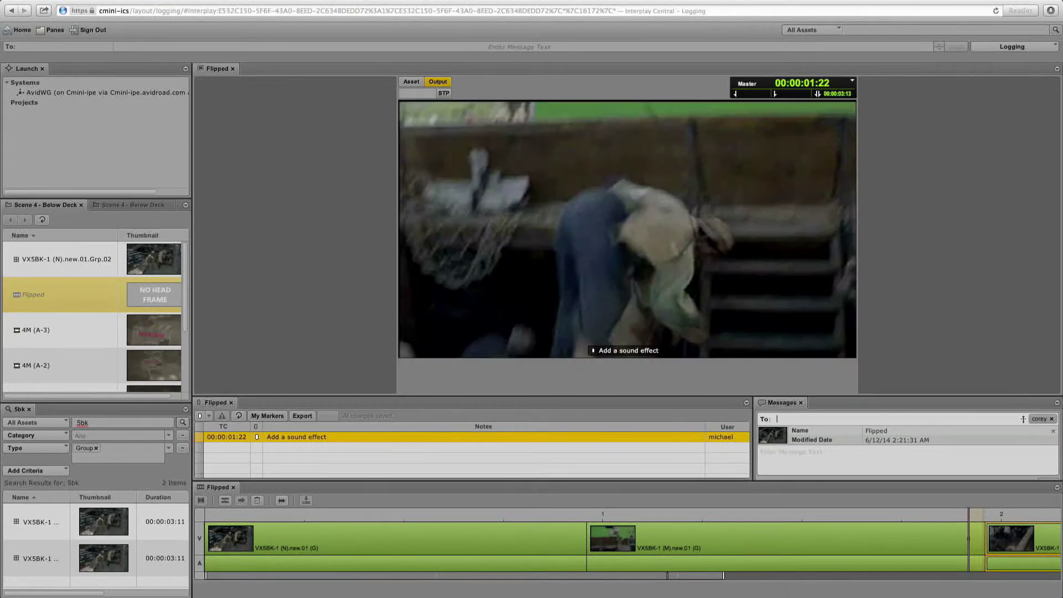
left_click_drag(1023, 482, 1023, 497)
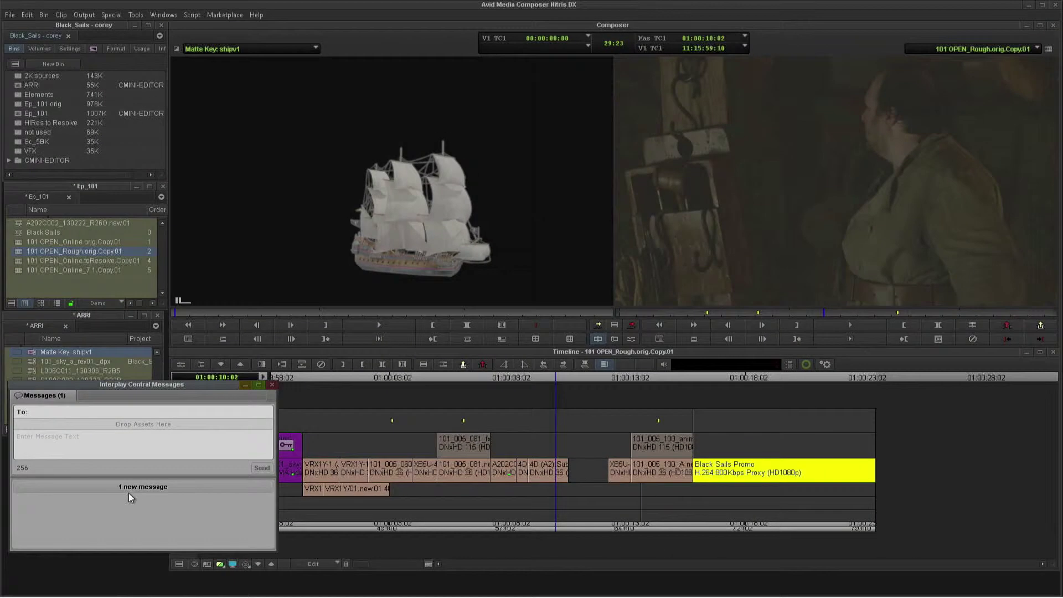
Step: Load the Flipped sequence from the colleague's Interplay Central message into the Source monitor
left_click(250, 376)
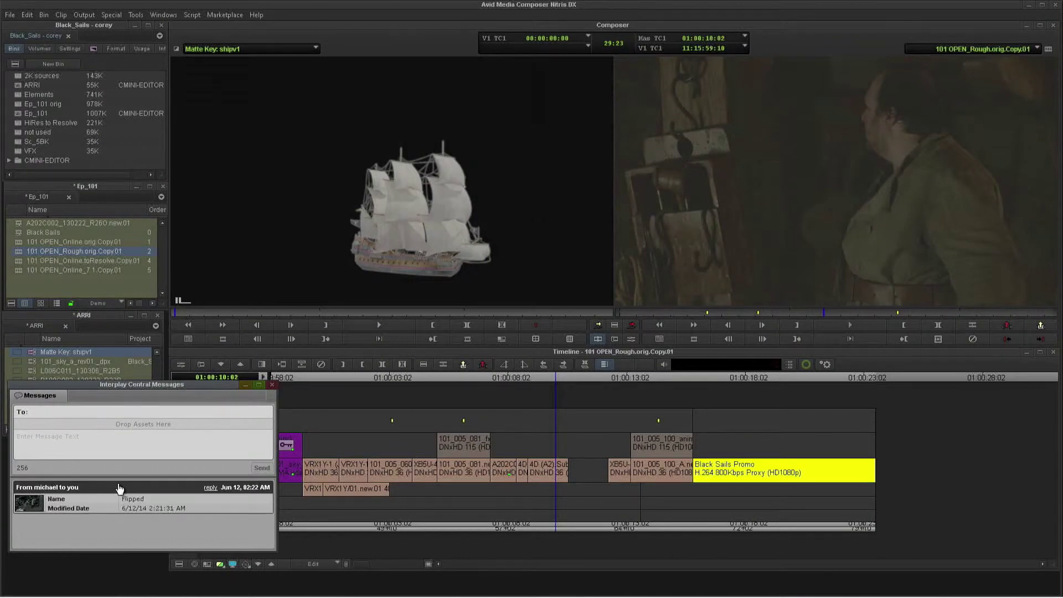
double_click(32, 505)
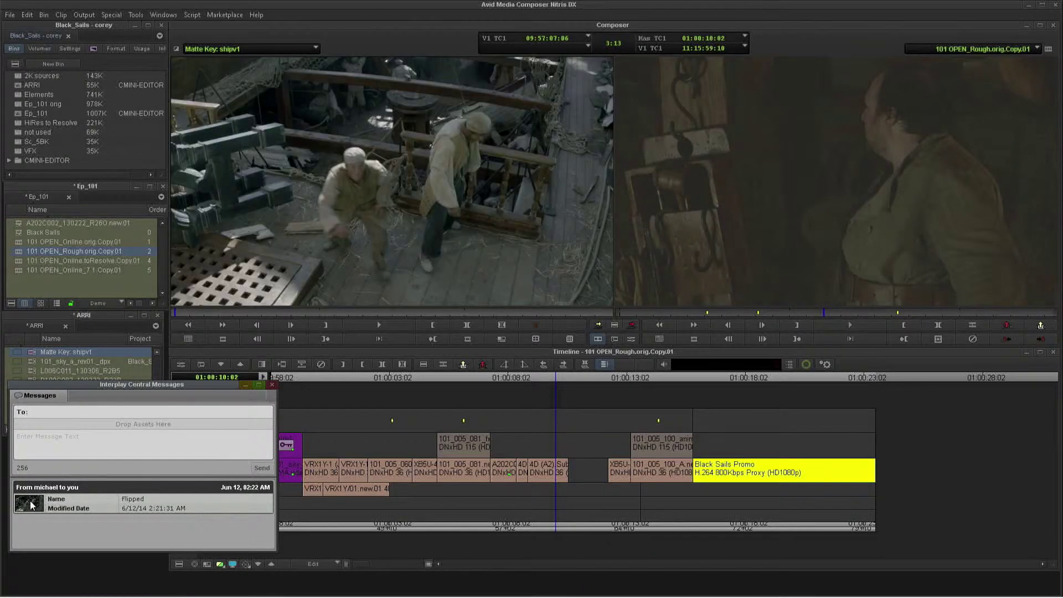
left_click(272, 384)
Step: Park at 01:00:10:15, pick a Flipped frame, and splice it onto V2
left_click_drag(566, 377, 568, 377)
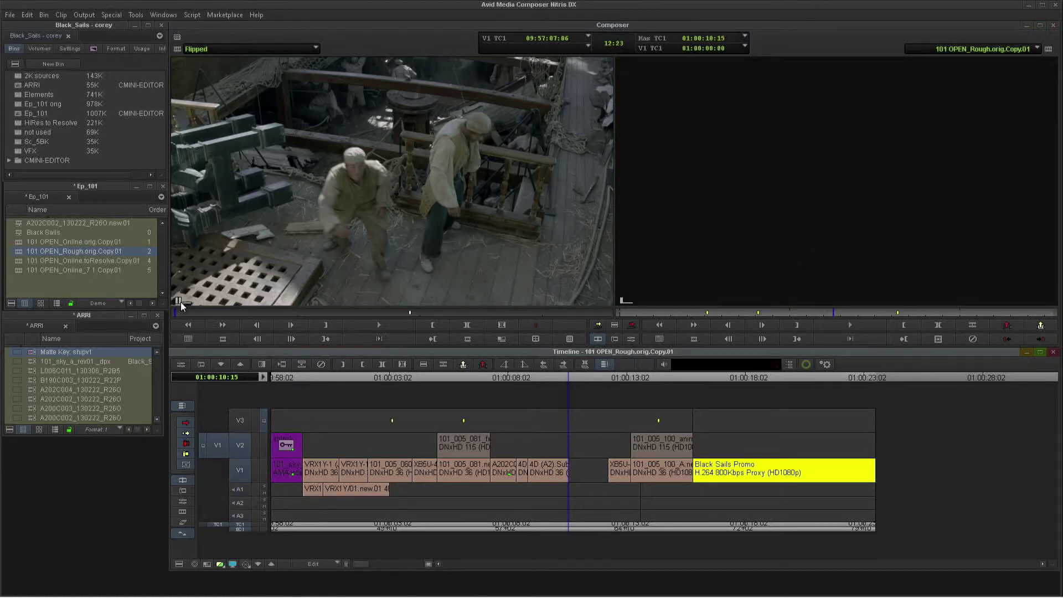
left_click(206, 314)
left_click_drag(206, 317, 164, 322)
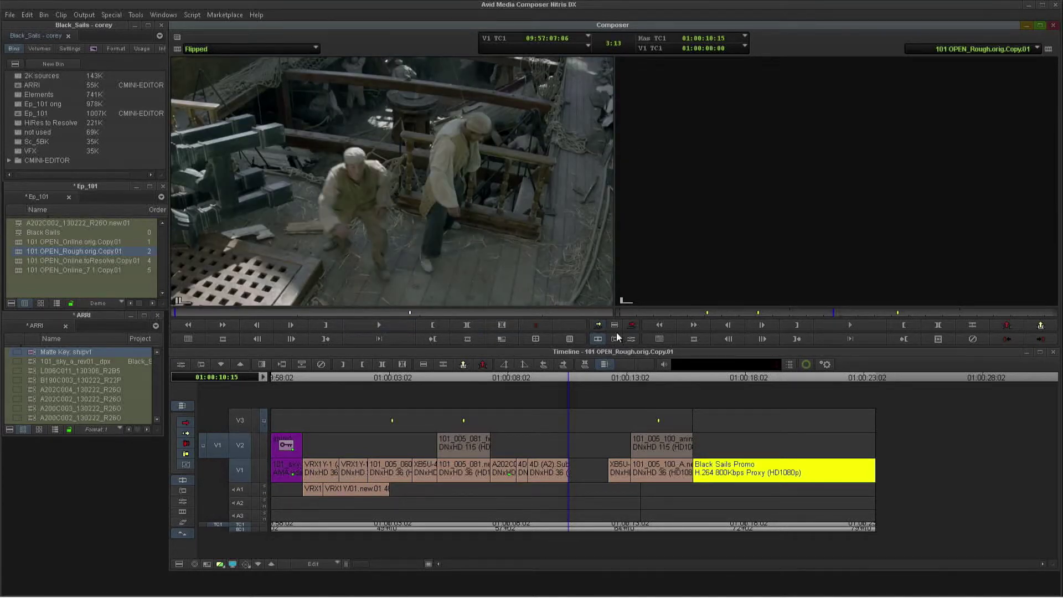
left_click(596, 325)
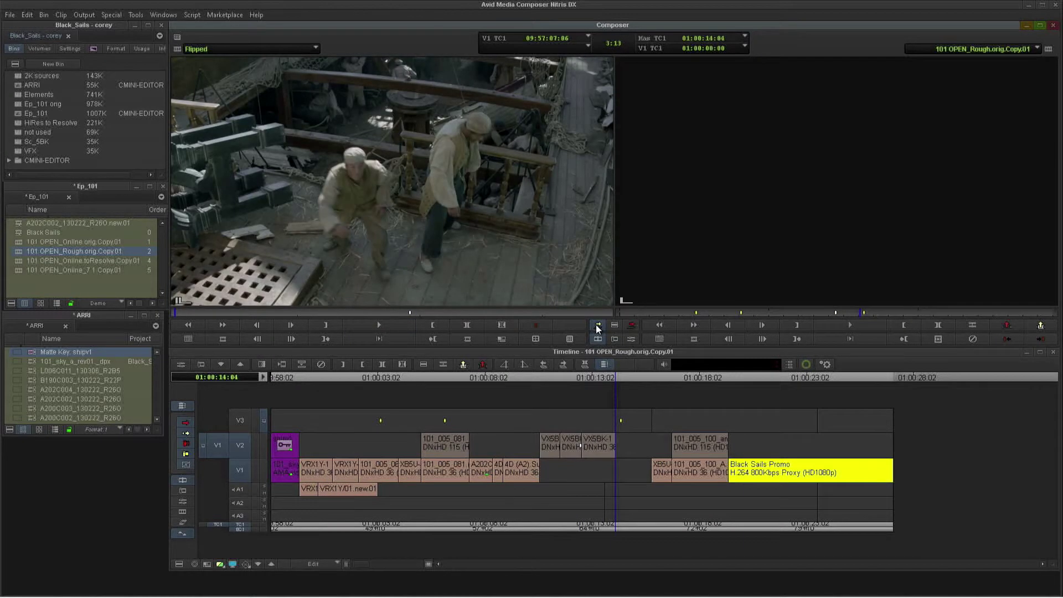
Step: Play back the new Flipped edit on V2, then park at 01:00:11:20
mouse_move(553, 378)
left_mouse_down()
mouse_move(535, 377)
mouse_move(546, 378)
left_mouse_up()
key("space")
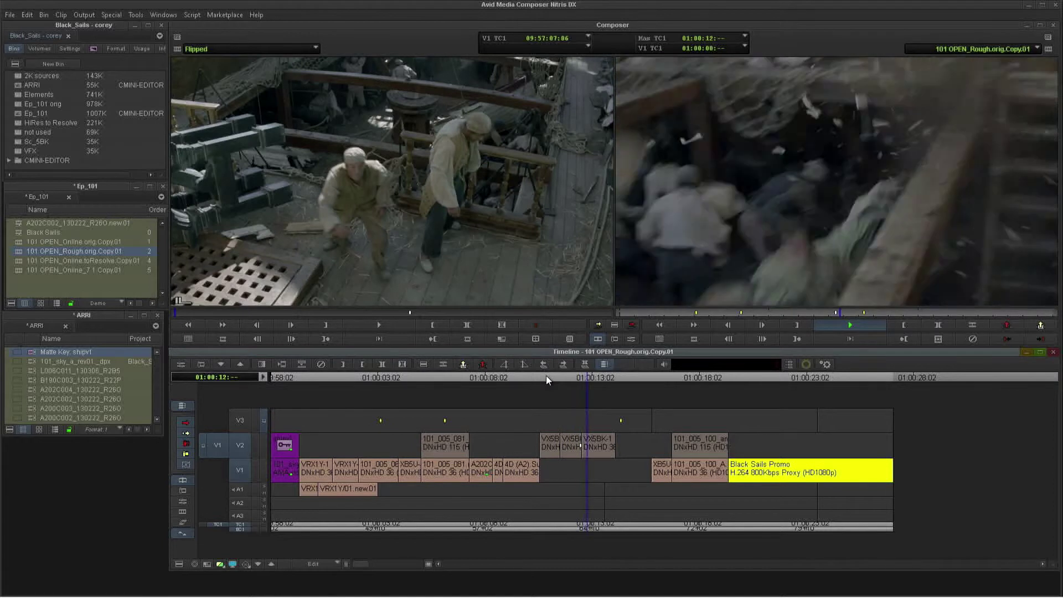
key("space")
left_click(566, 377)
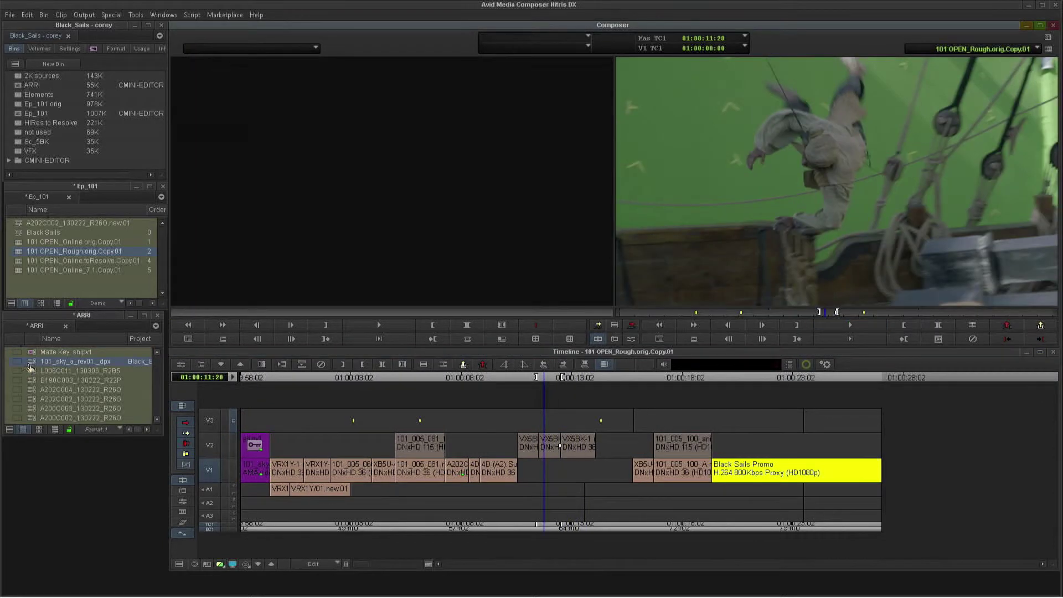
Step: Overwrite the sea shot 101_sky_a_rev01._dpx onto V1 beneath the green-screen clip
left_click(29, 364)
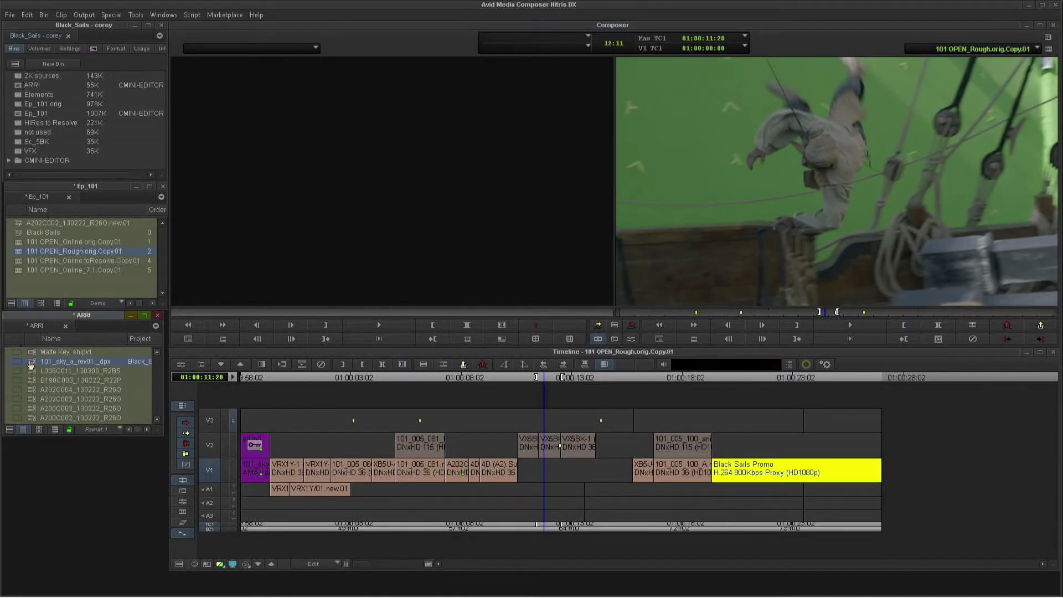
double_click(30, 364)
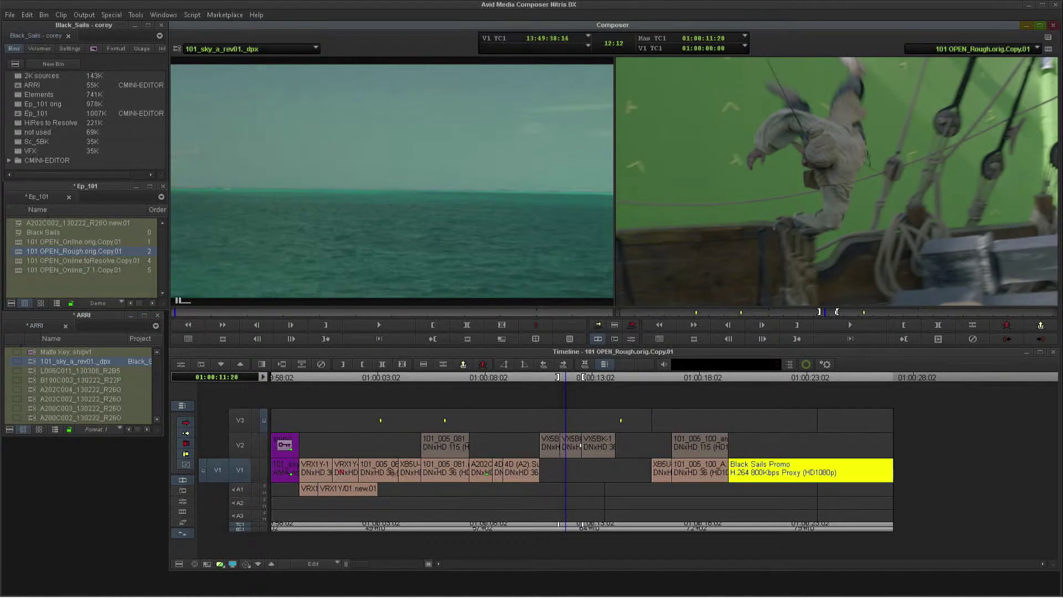
left_click(570, 440)
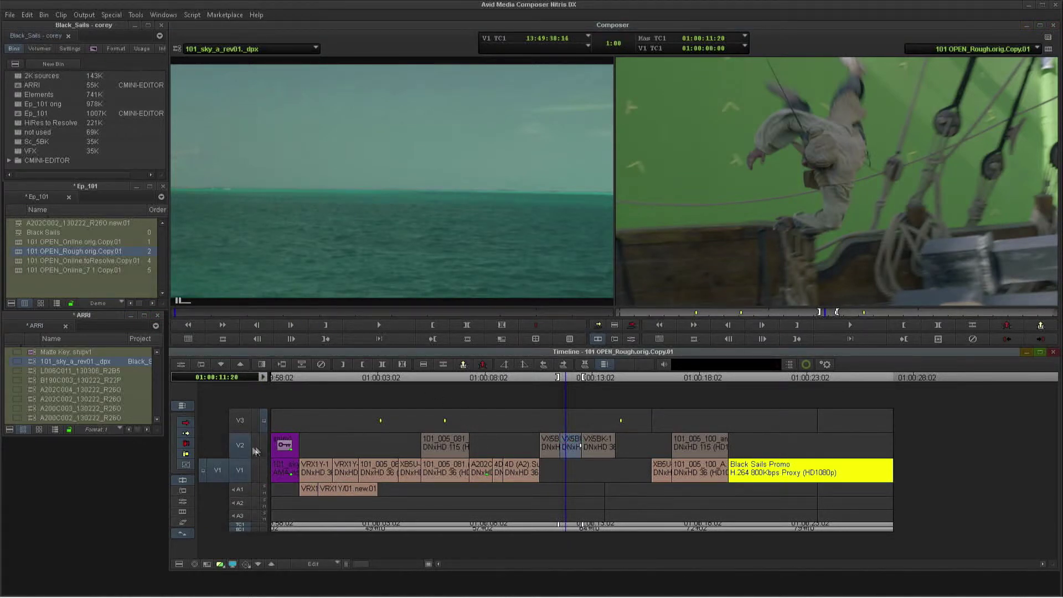
left_click(631, 325)
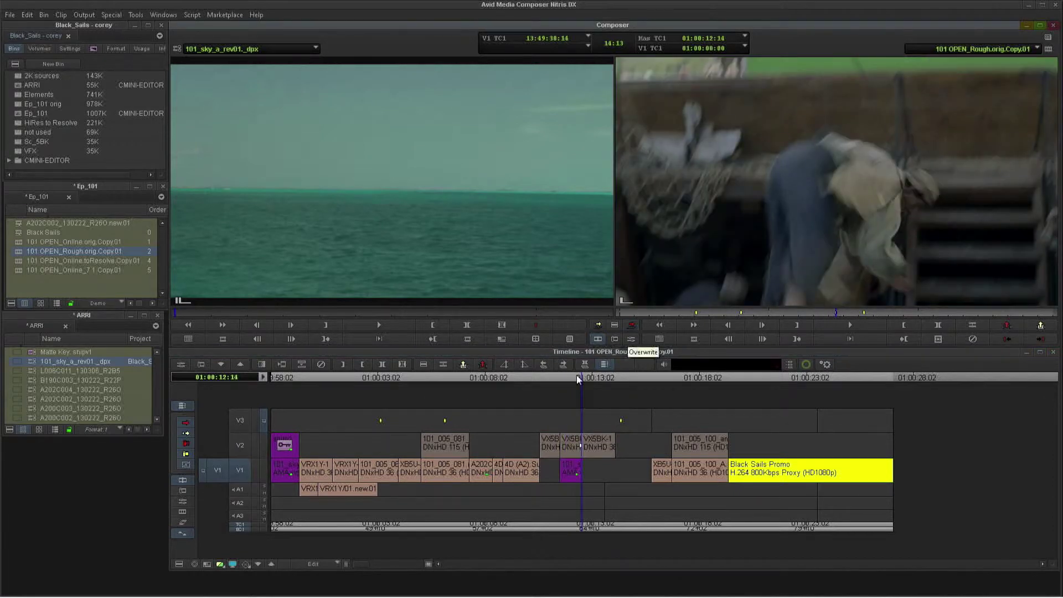
Step: Apply the SpectraMatte key effect to the green-screen clip on V2
left_click(567, 379)
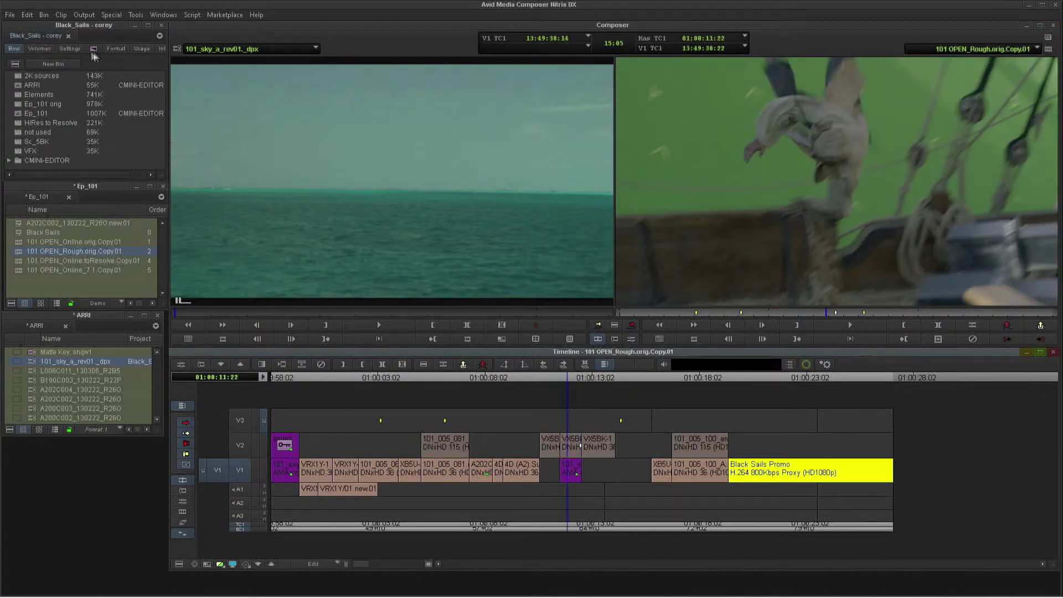
left_click(93, 49)
left_click_drag(92, 105, 570, 438)
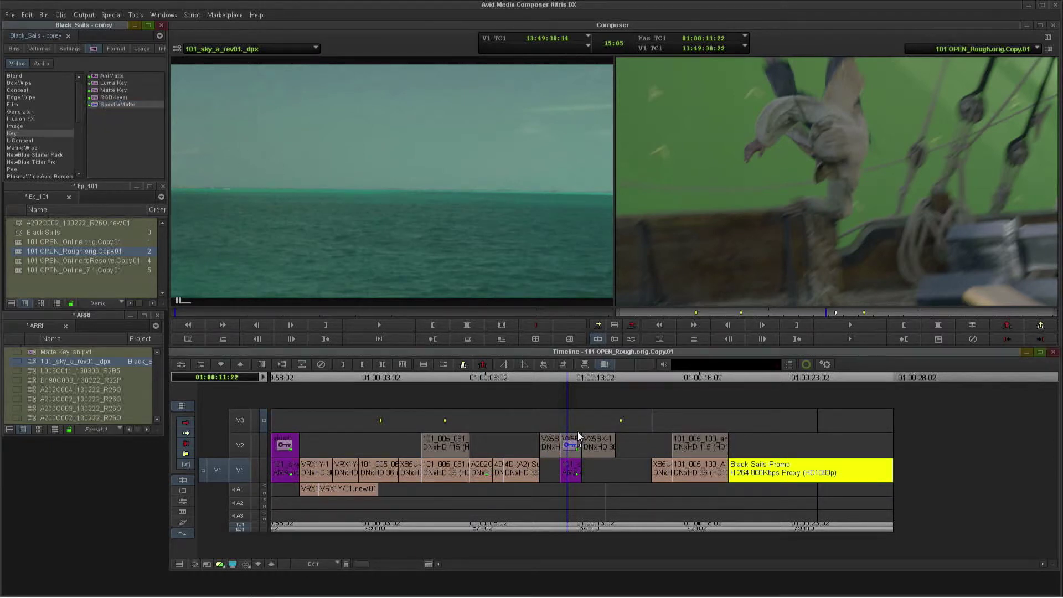
Step: Sample the green screen as the SpectraMatte key colour for the V2 clip
left_click(634, 338)
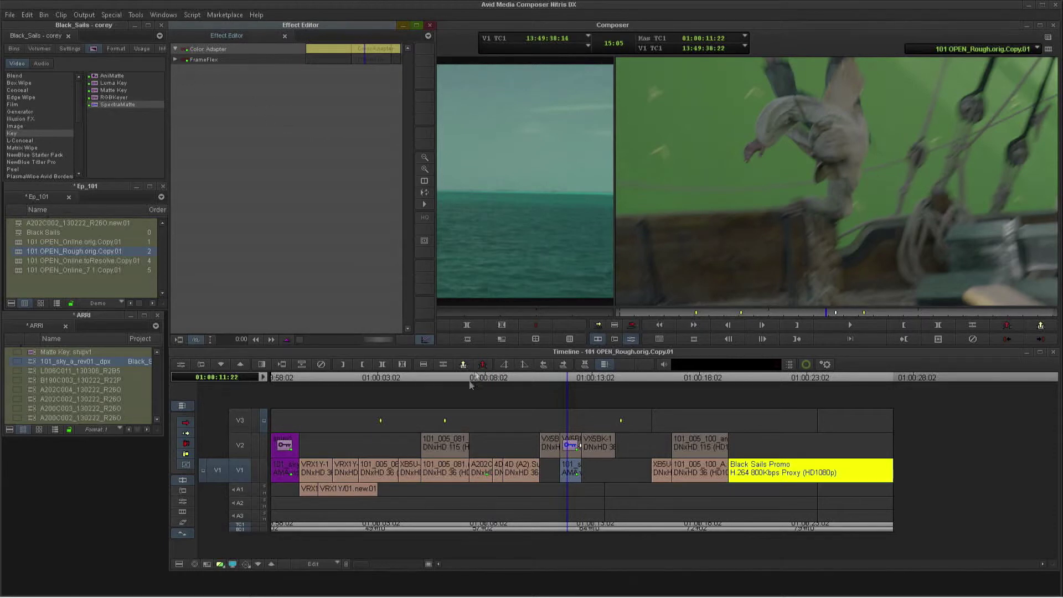
left_click(247, 469)
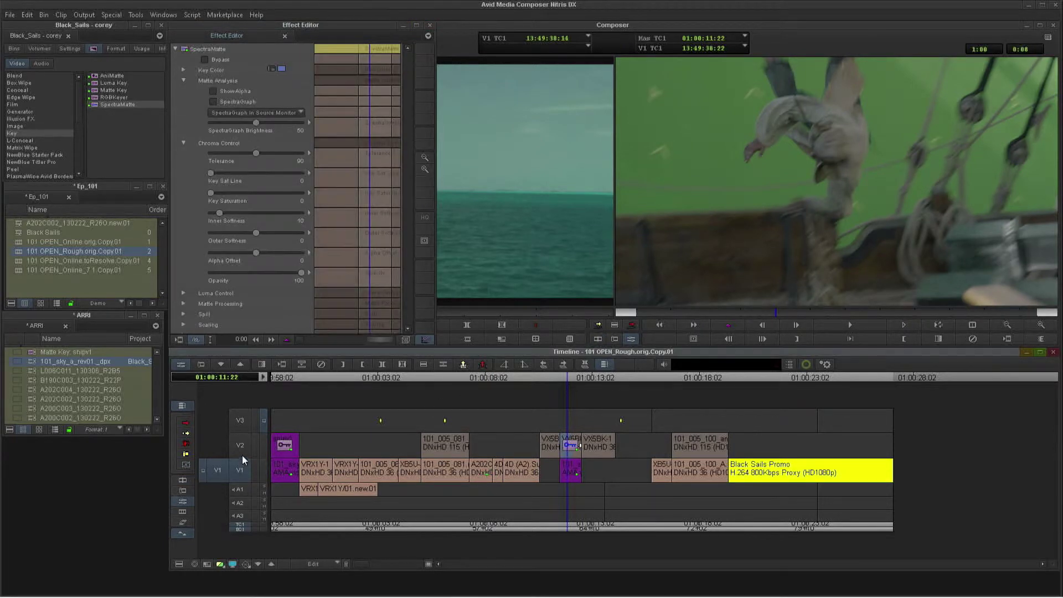
left_click(239, 449)
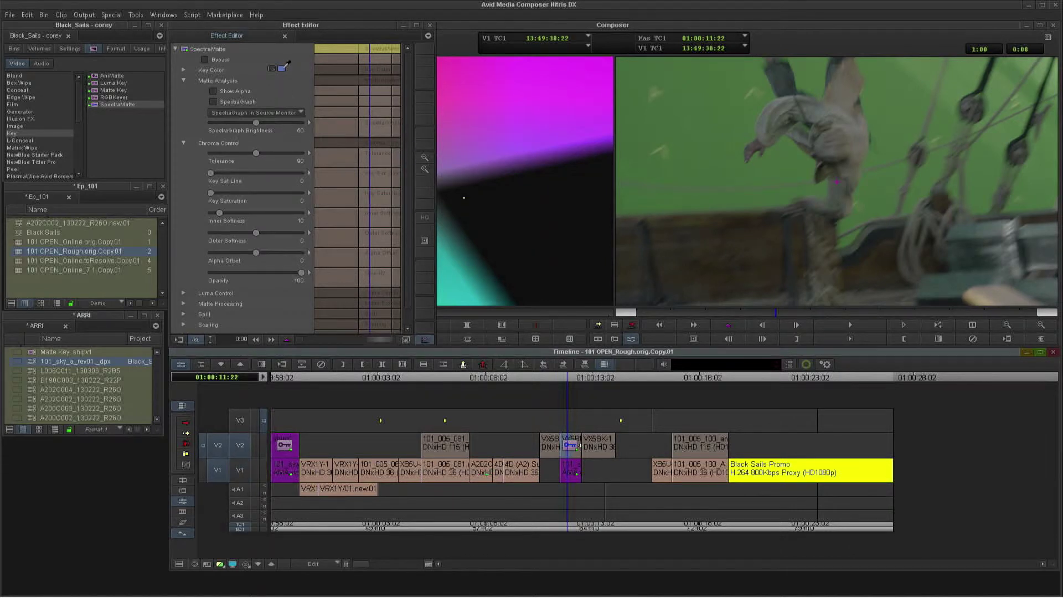
left_click(589, 61)
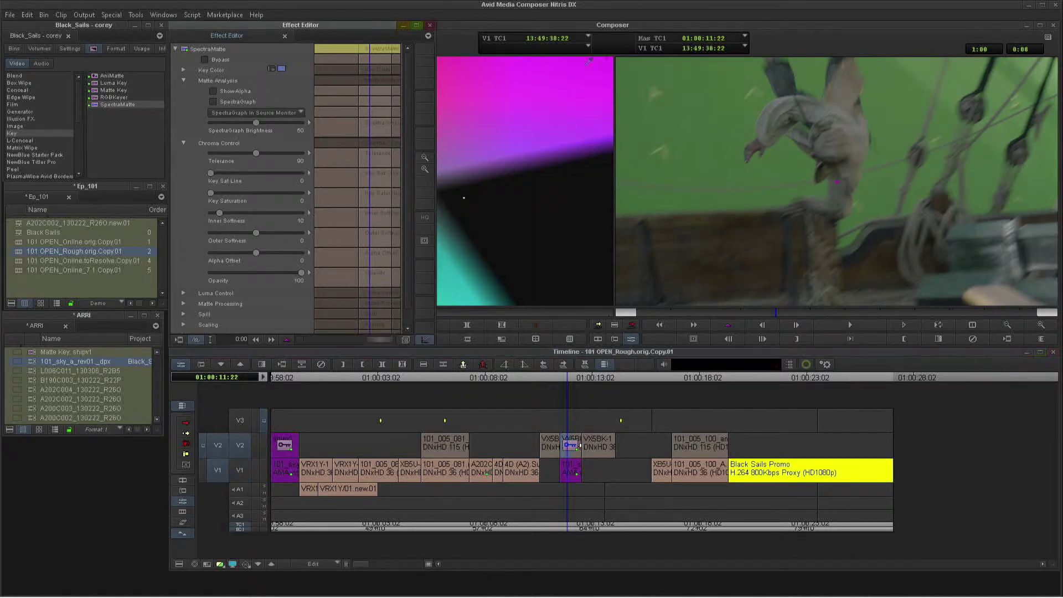
left_click(714, 88)
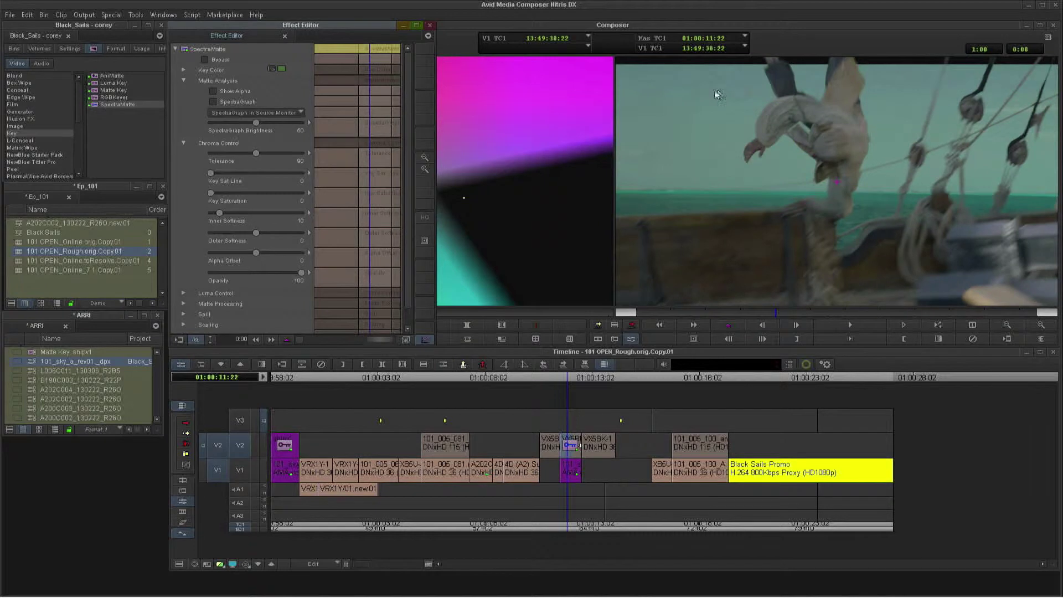
left_click(597, 337)
Step: Review the key at 01:00:11:15, then load the 101 OPEN_Online.toResolve.Copy.01 sequence
left_click(618, 344)
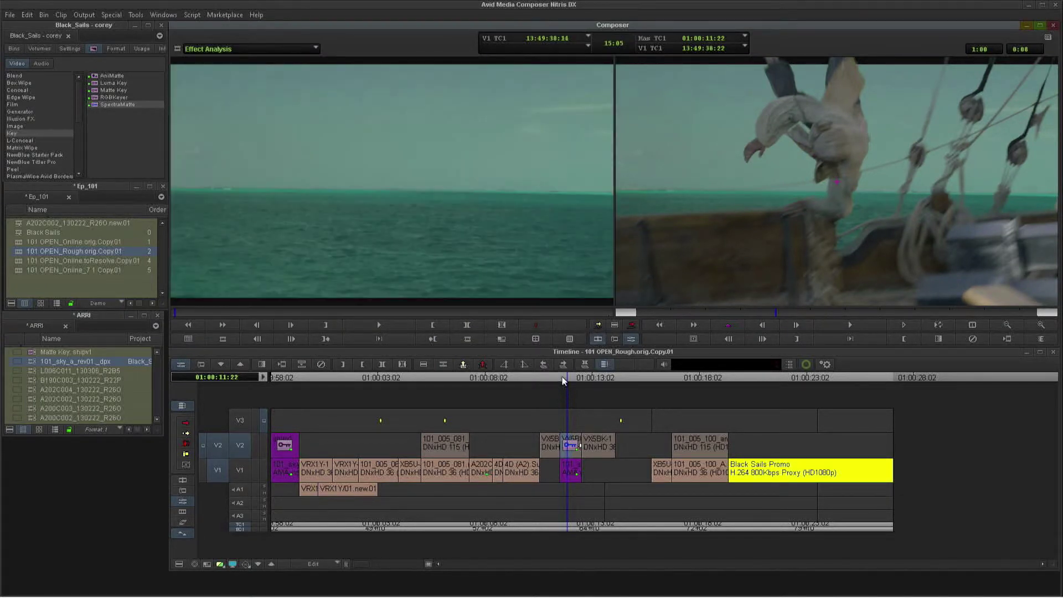
left_click(560, 378)
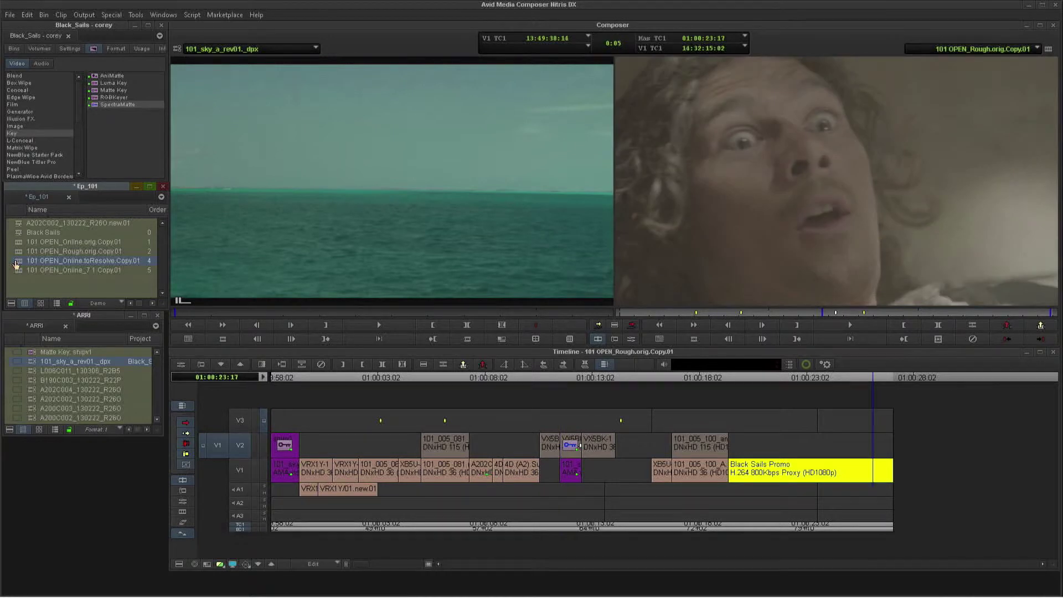
double_click(16, 264)
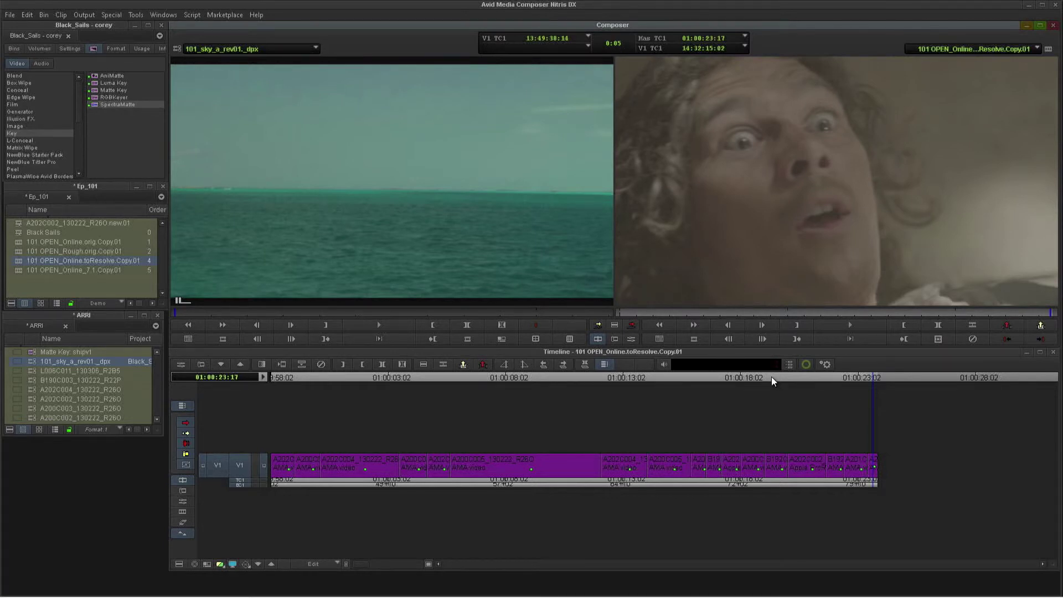
Step: Park at 01:00:20:15 and show FrameFlex settings for clip A202C002 on V1
left_click(772, 378)
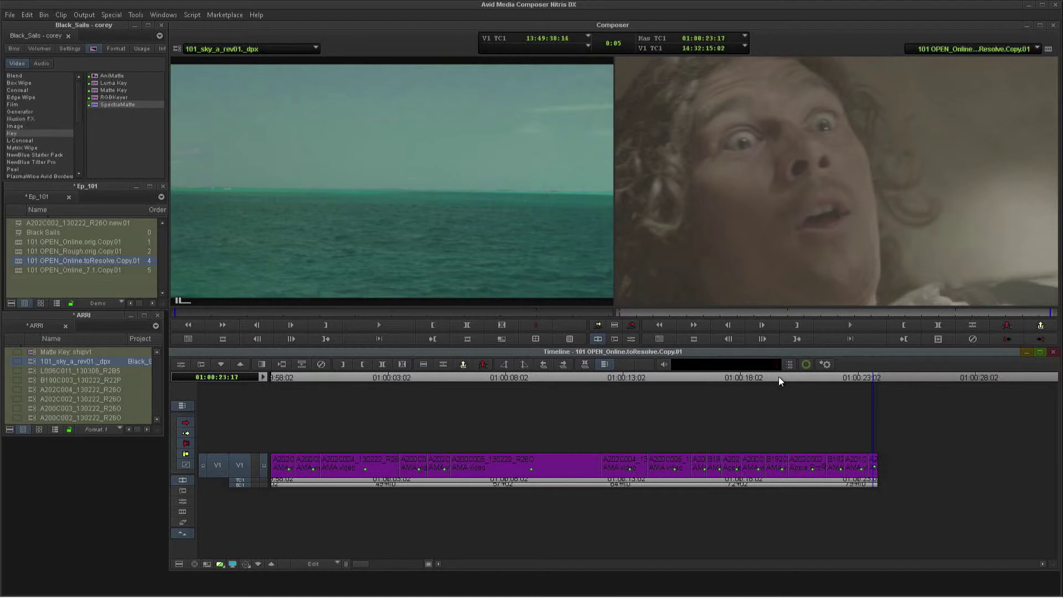
left_click(778, 378)
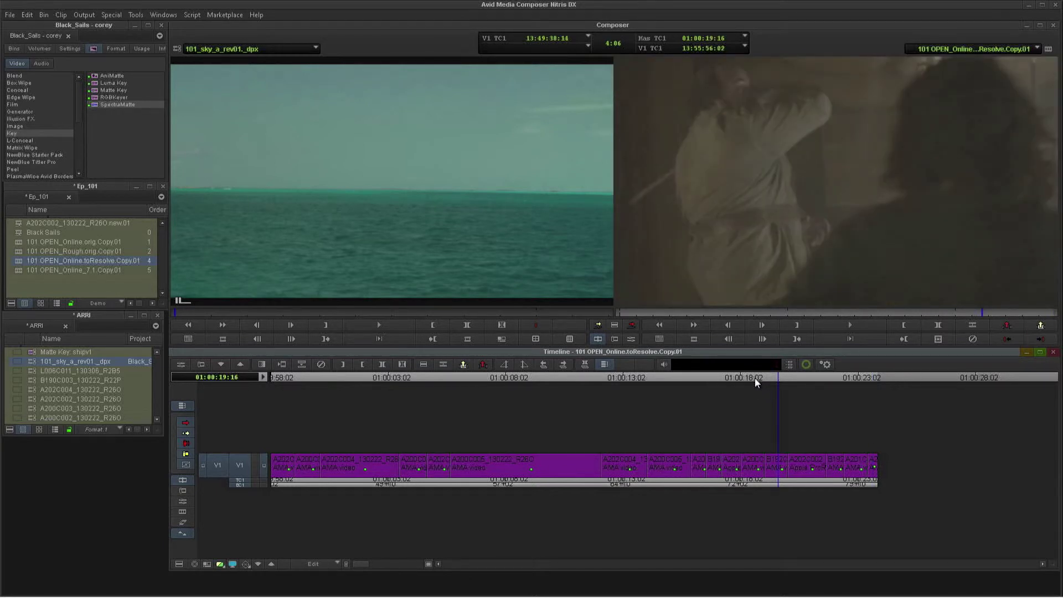
left_click(755, 377)
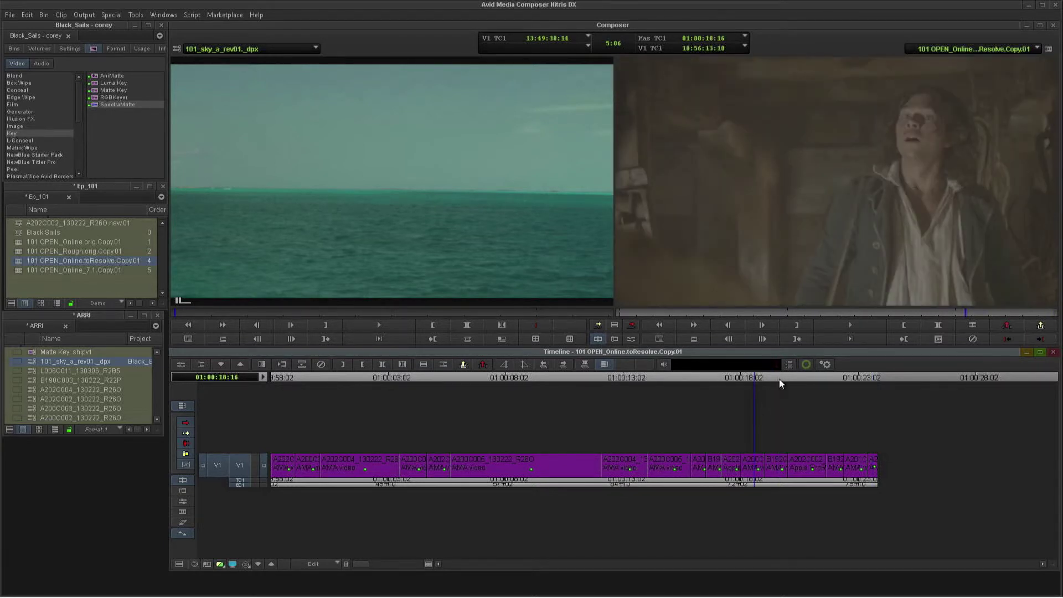
left_click(801, 378)
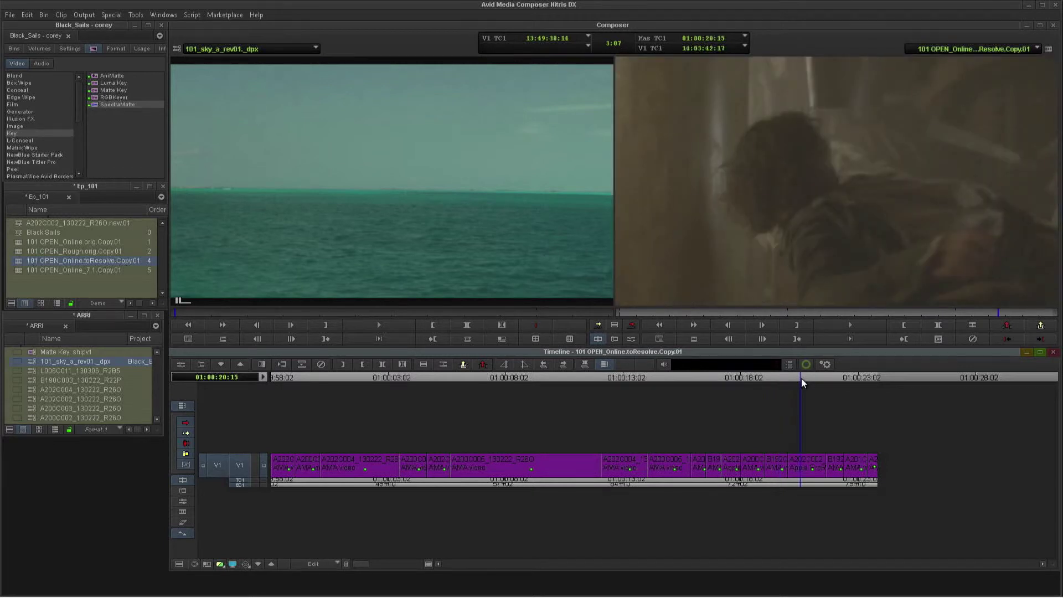
left_click(804, 461)
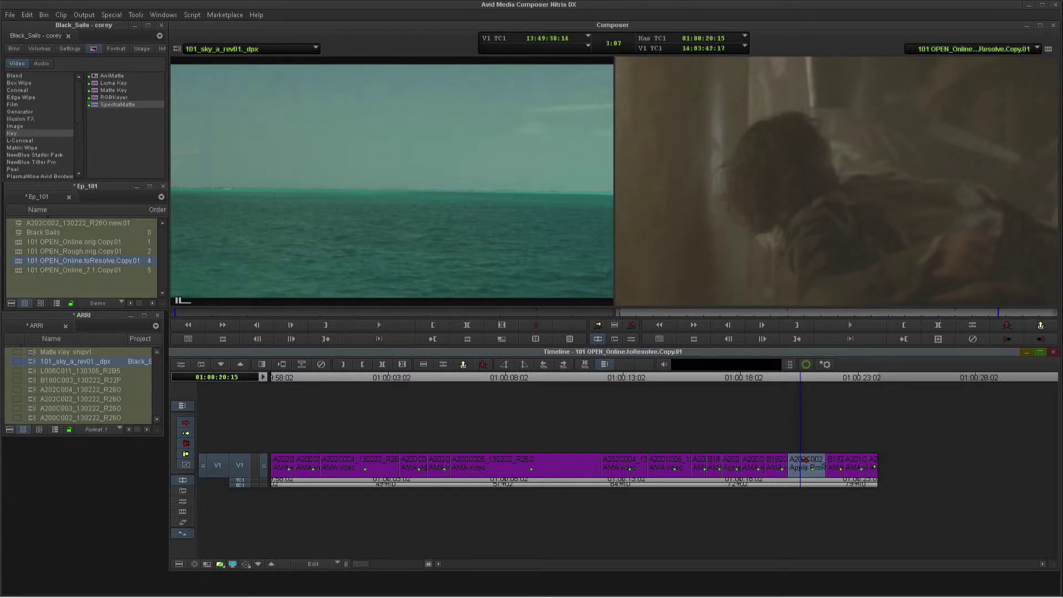
left_click(631, 339)
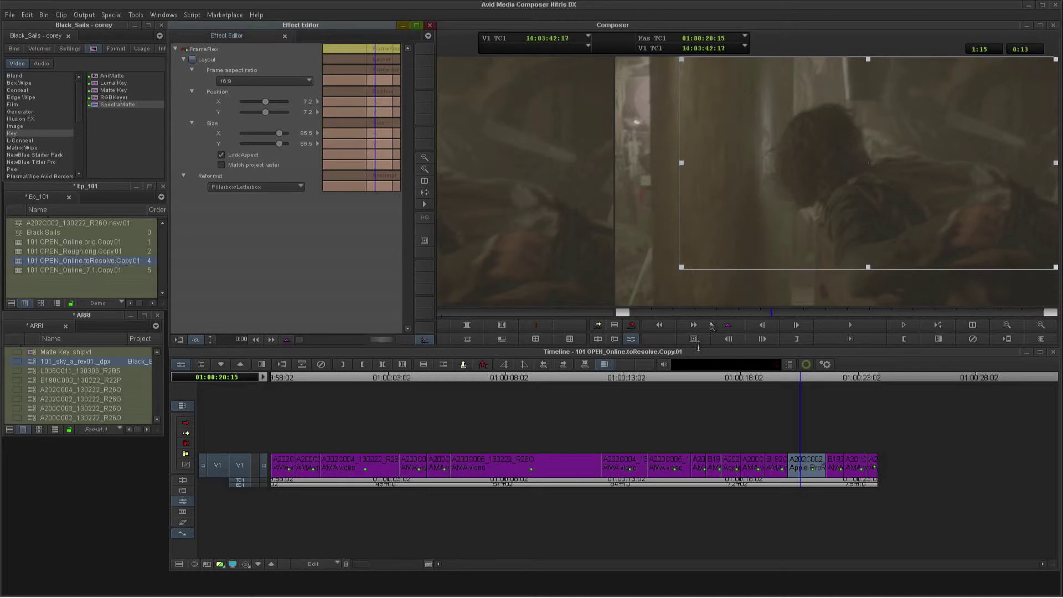
Step: Close the FrameFlex Effect Editor and bring up the toResolve sequence's bin actions
left_click(598, 338)
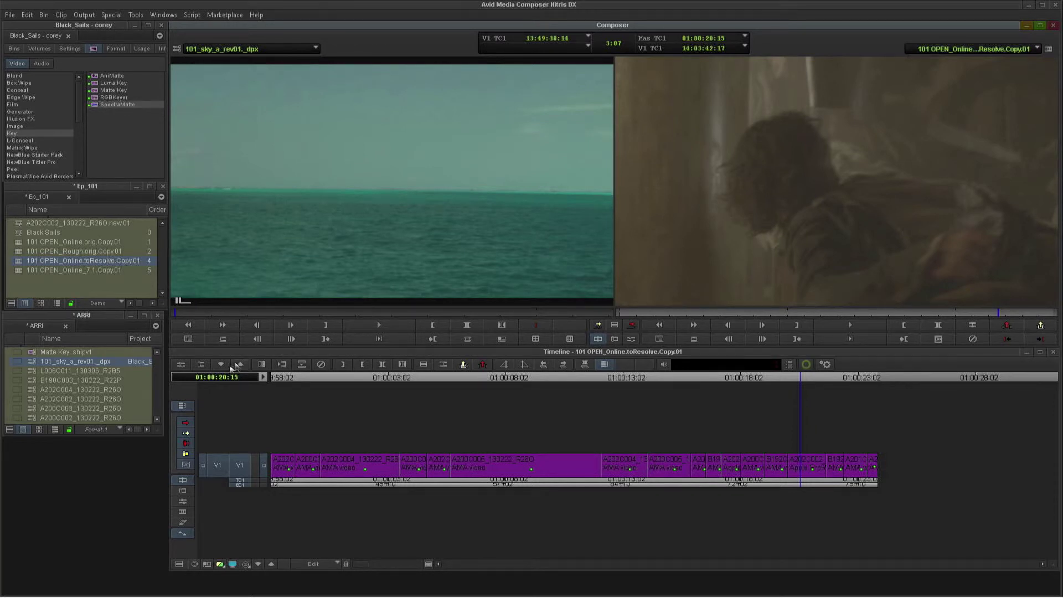
right_click(19, 261)
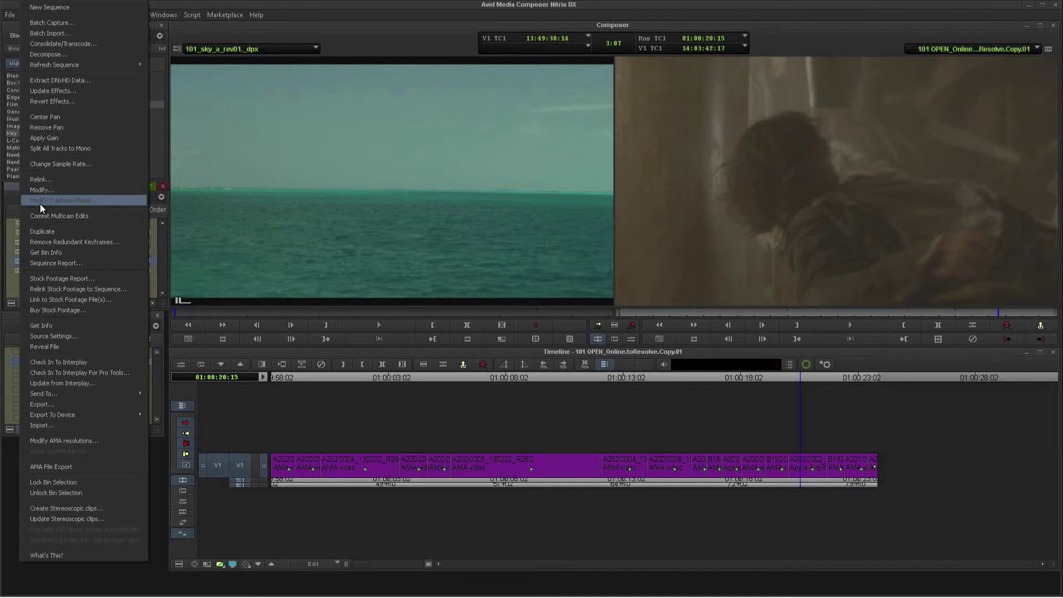
Step: Set up an AAF export of the toResolve sequence with Link to media options
left_click(77, 401)
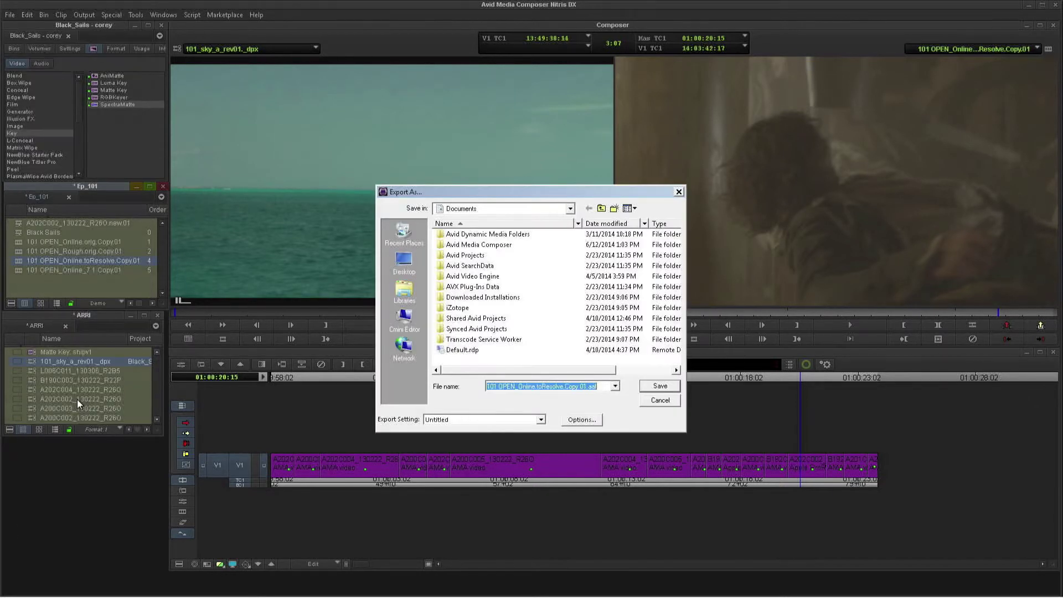
left_click(582, 419)
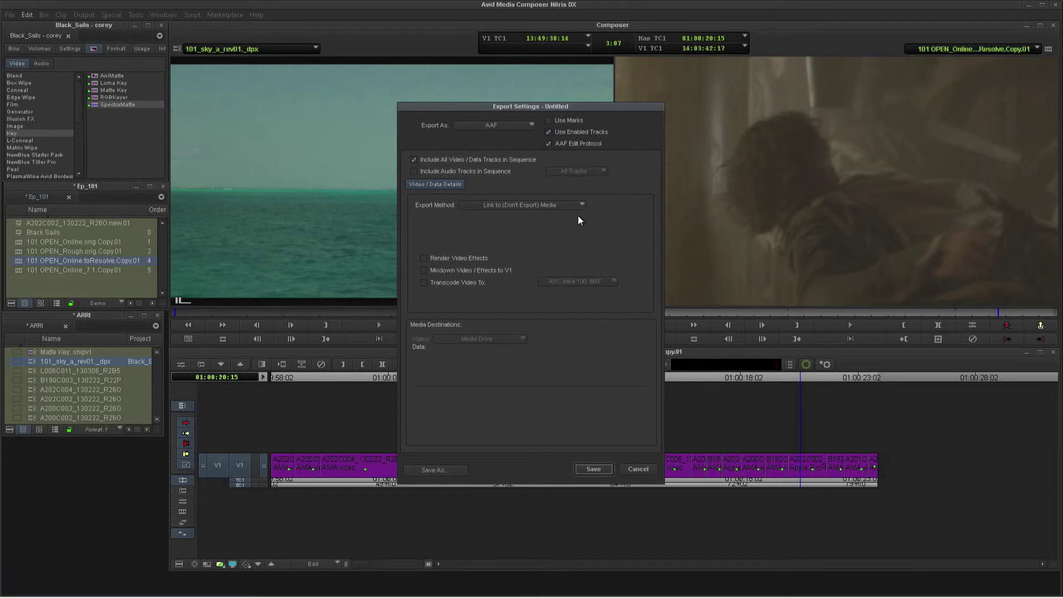
left_click(594, 468)
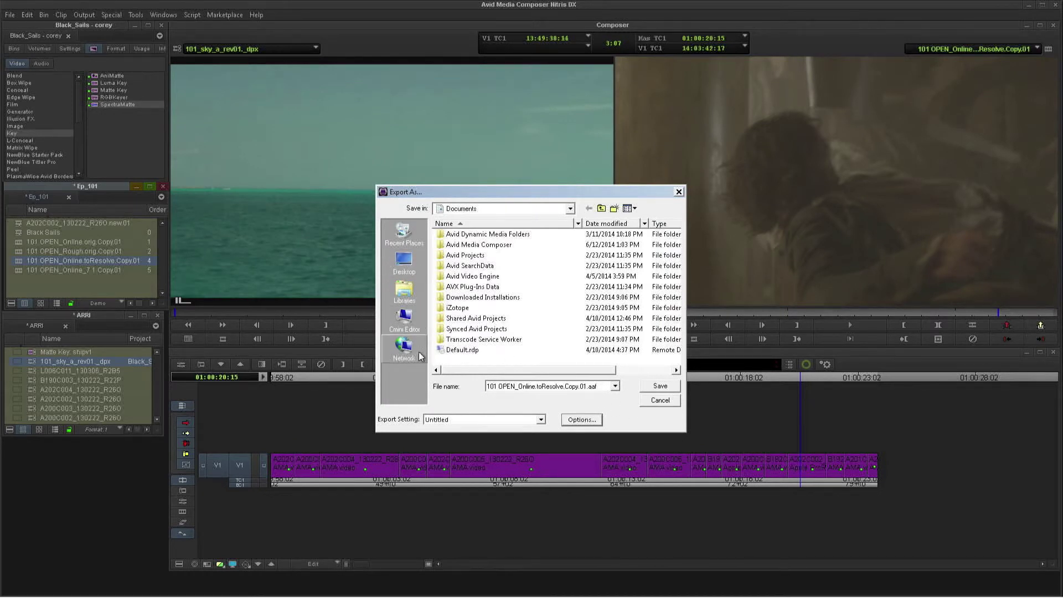
Step: Save the AAF into the BlackSails drive's AAF folder and switch to DaVinci Resolve
left_click(404, 318)
double_click(463, 355)
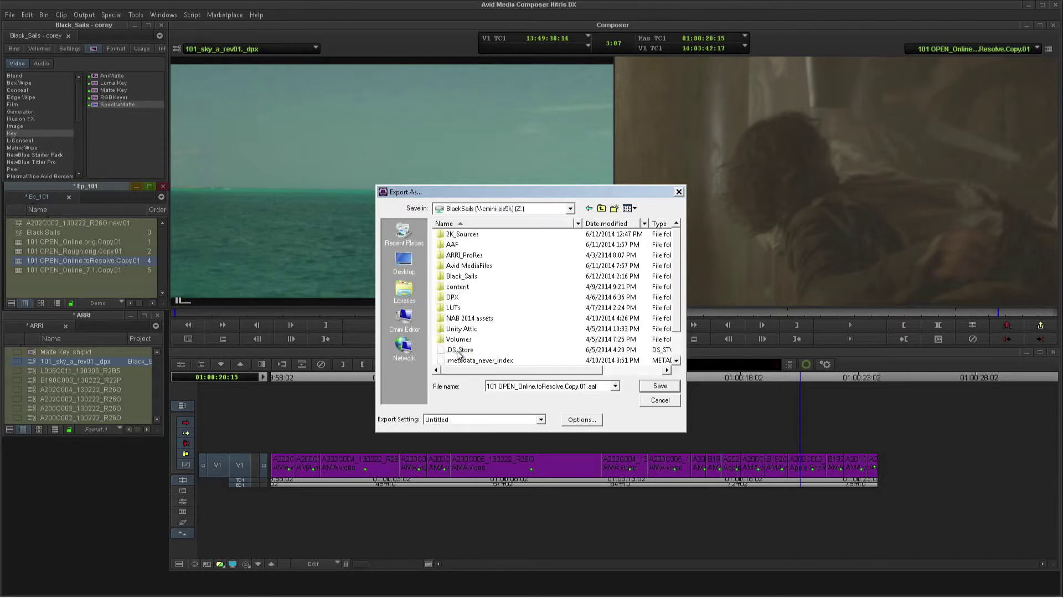
double_click(449, 244)
left_click(654, 384)
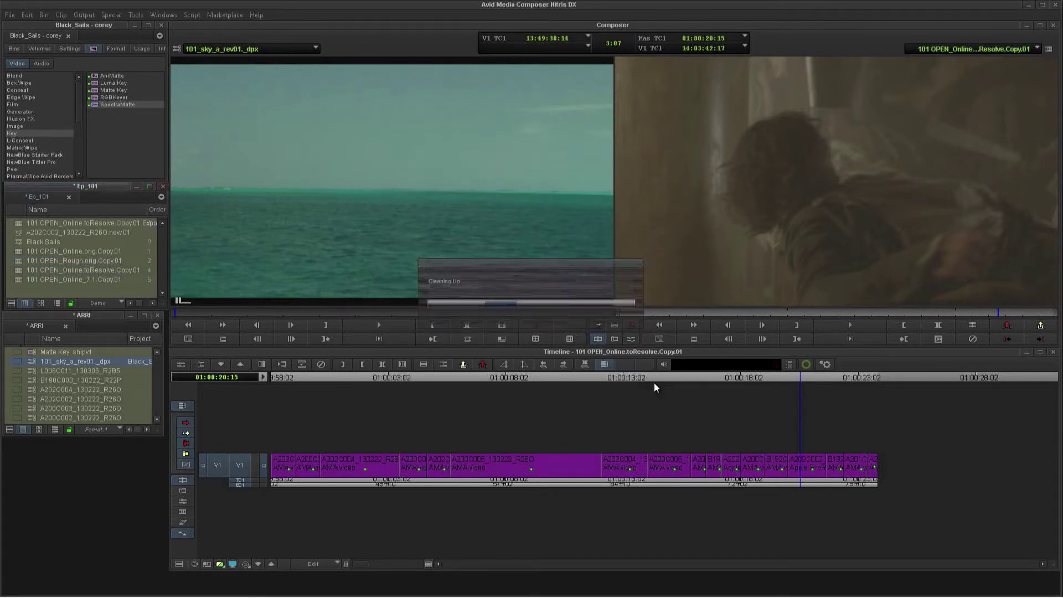
key("alt+Tab")
key("alt+Tab")
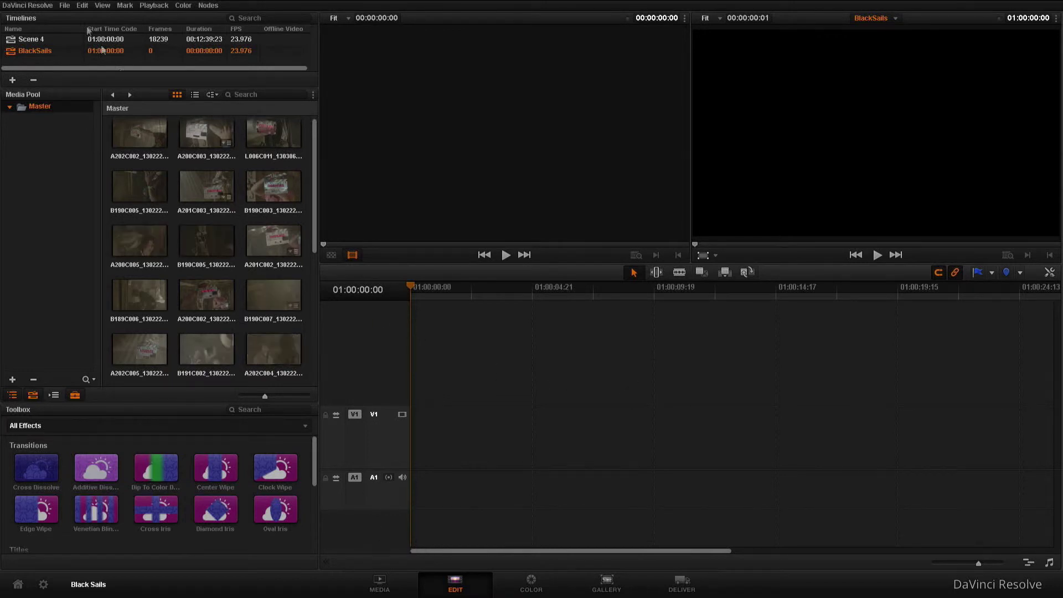
Step: Start an AAF import and select the exported AAF in the BlackSails AAF folder
left_click(64, 5)
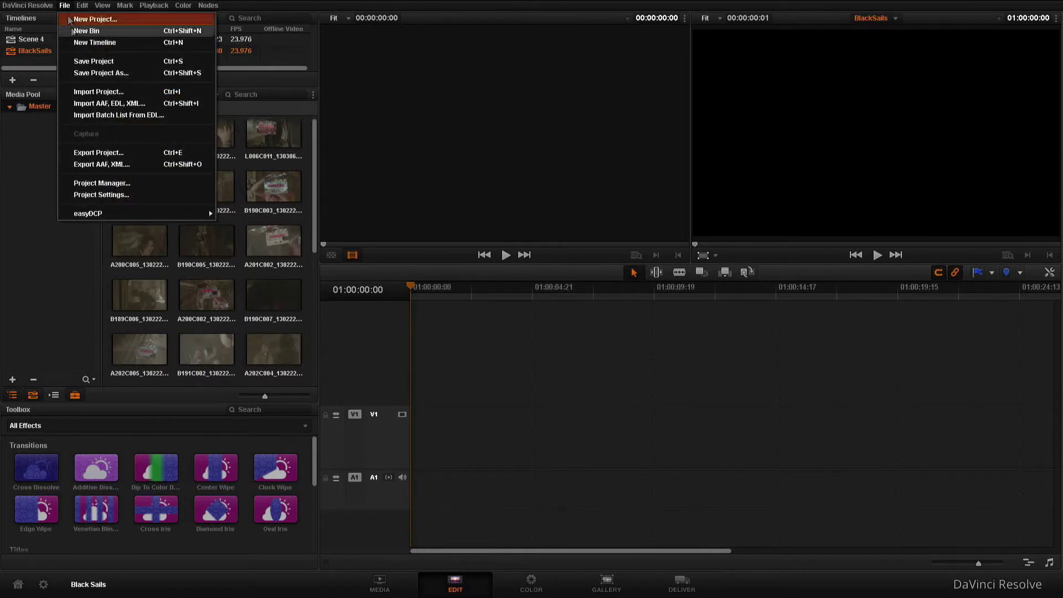
left_click(104, 103)
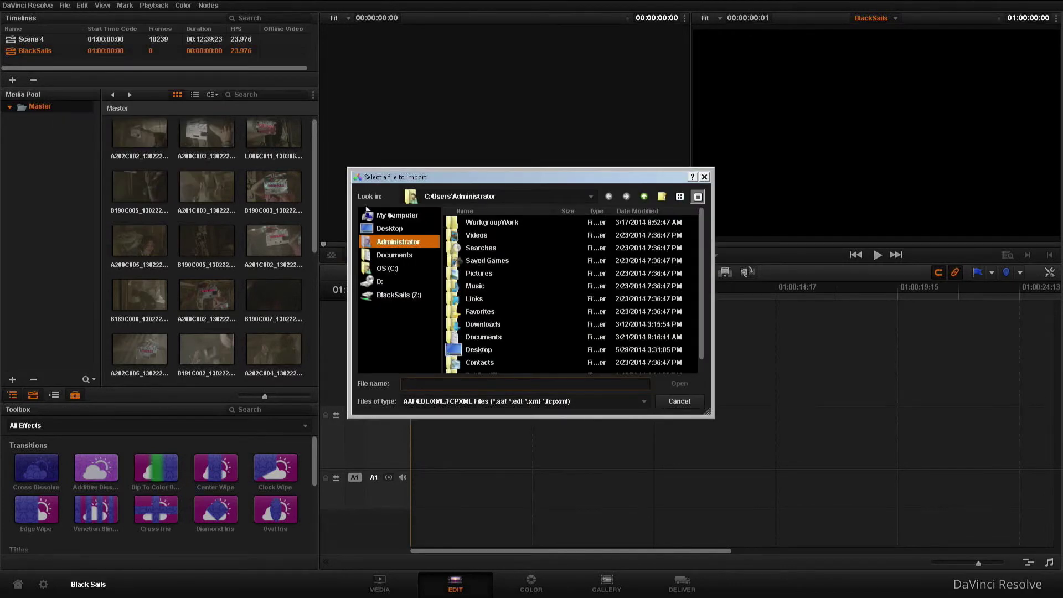
left_click(385, 294)
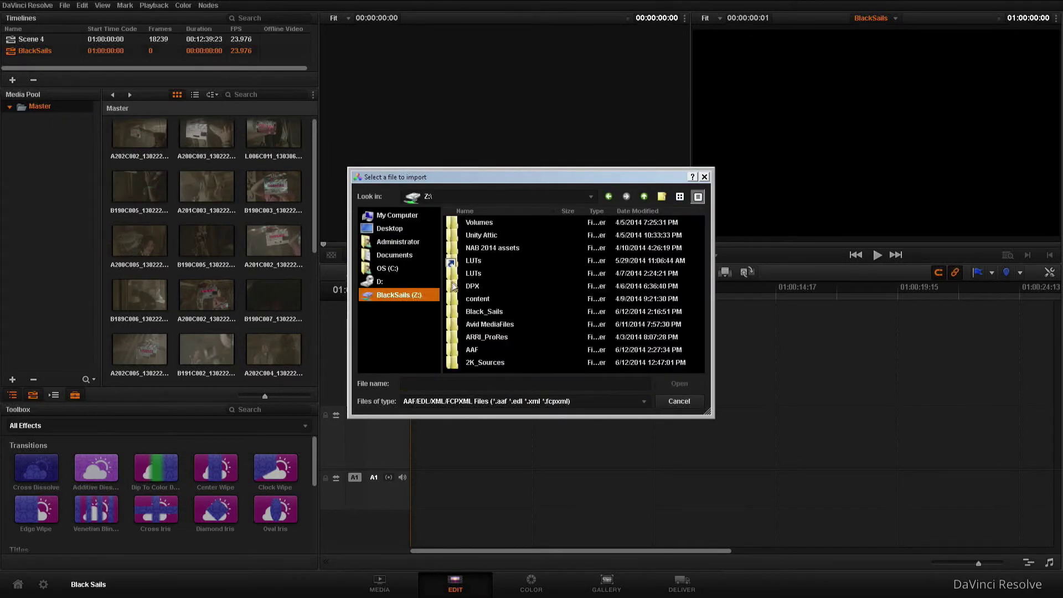
double_click(460, 349)
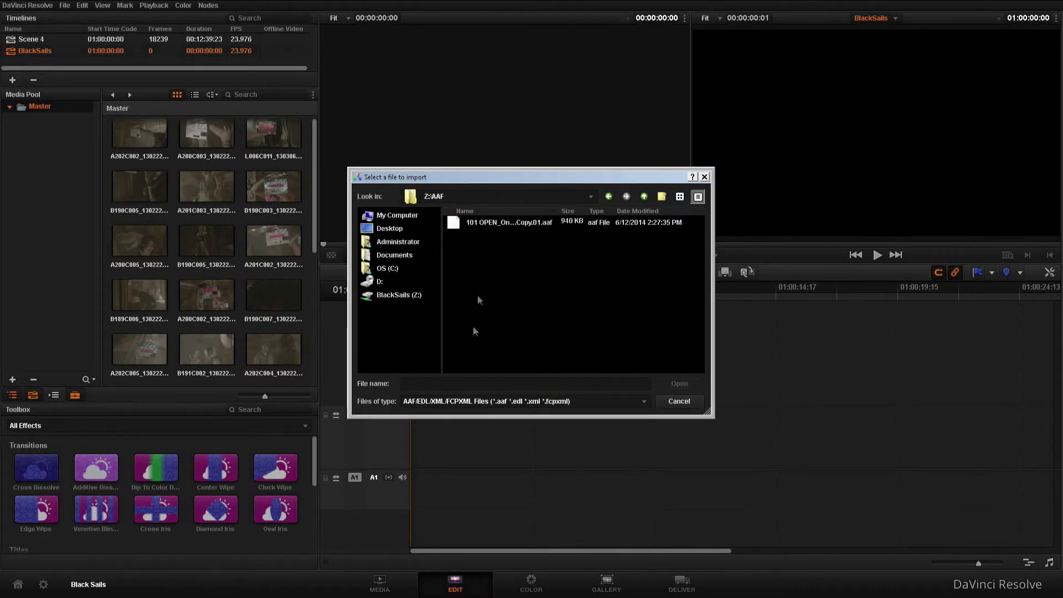
left_click(456, 224)
Step: Import it as a new timeline with clip auto-import turned off
left_click(681, 383)
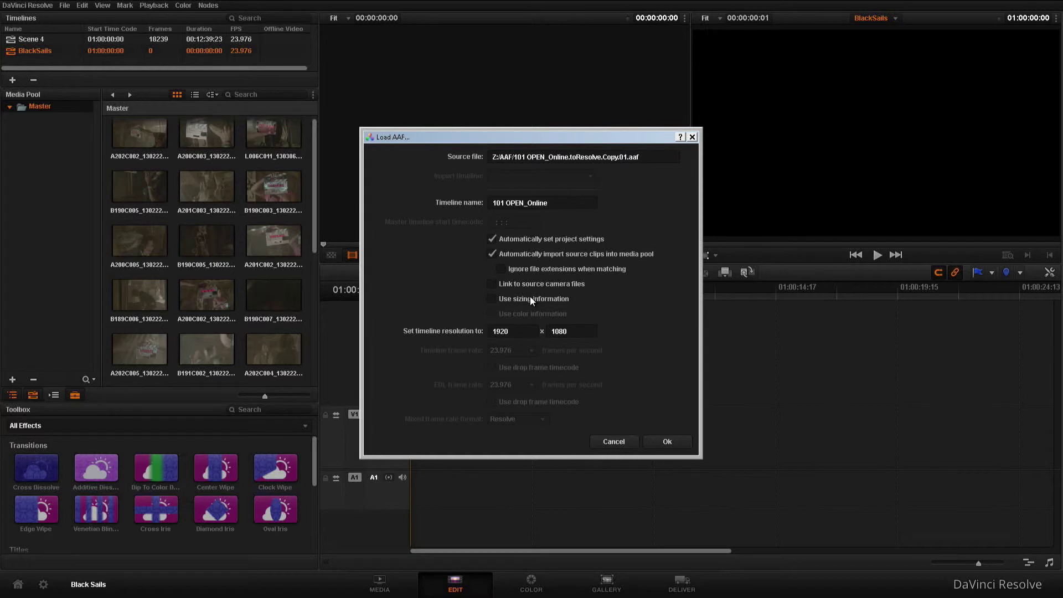
left_click(493, 253)
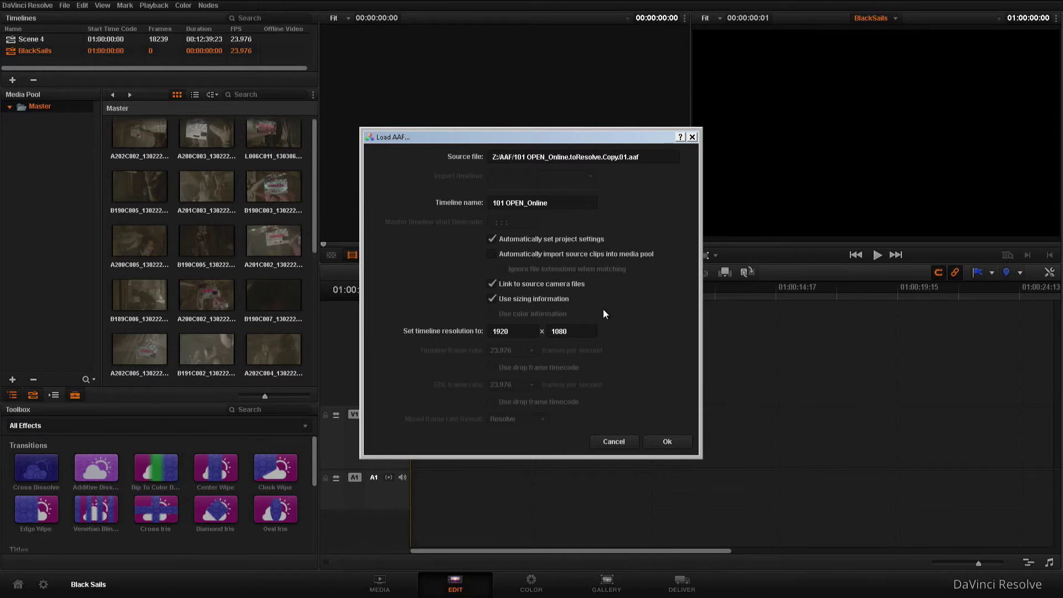
left_click(667, 442)
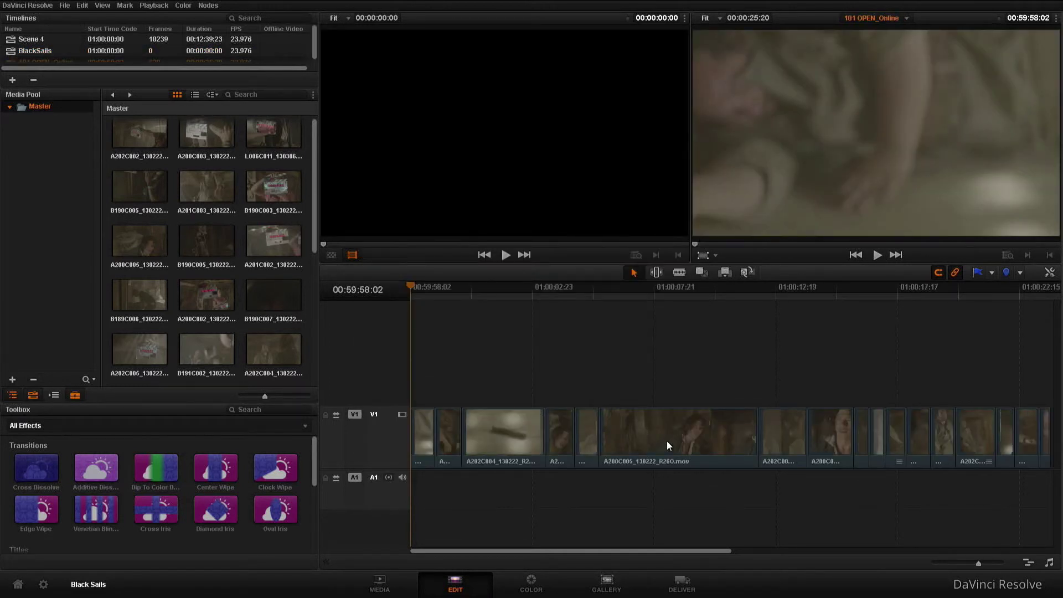
left_click_drag(686, 298, 966, 318)
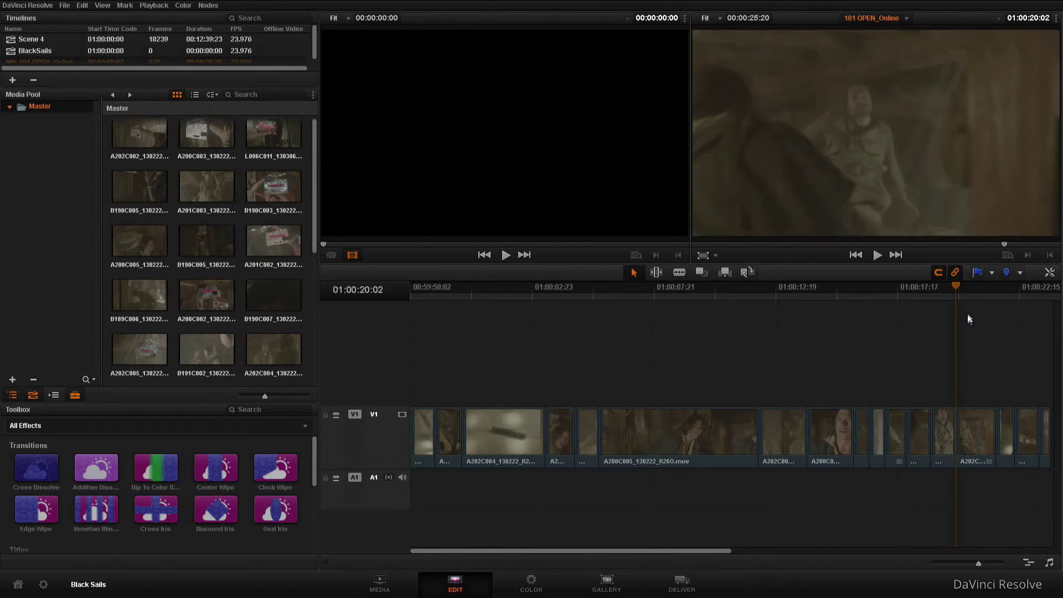
left_click(972, 297)
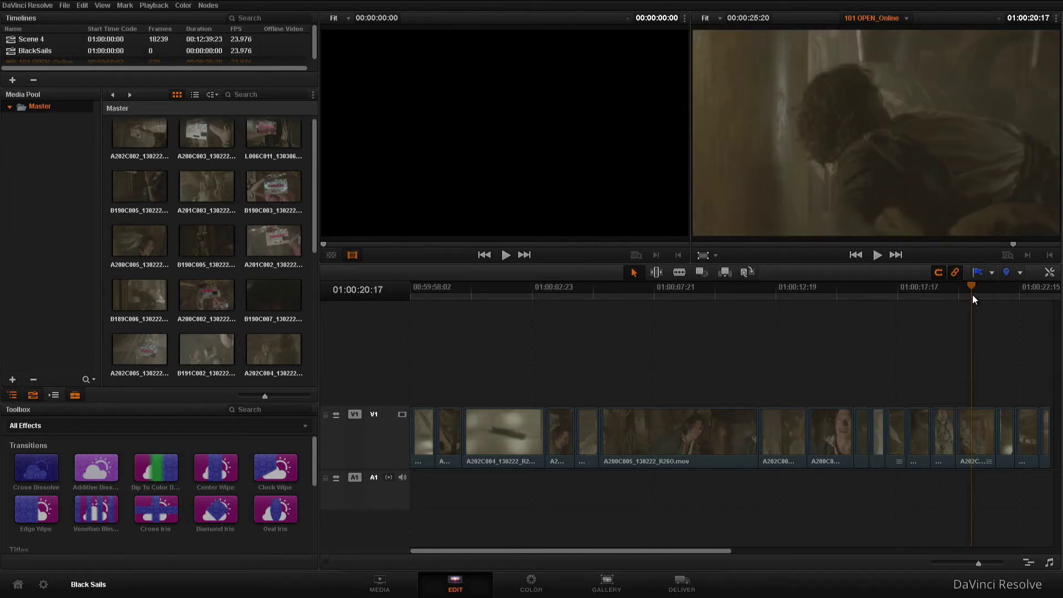
left_click(977, 423)
left_click(1050, 272)
left_click(1049, 273)
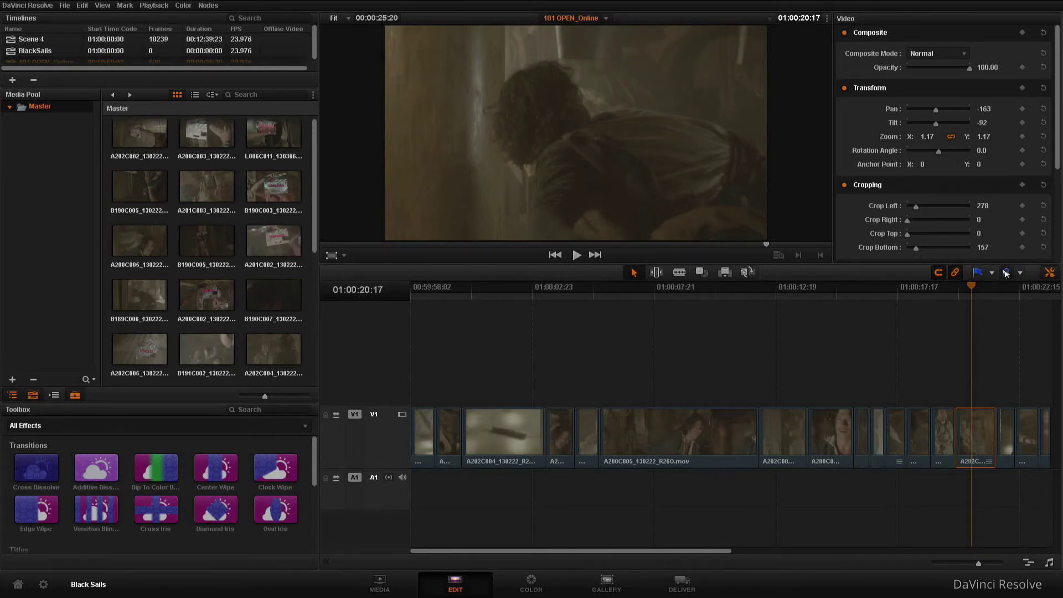
left_click(1049, 272)
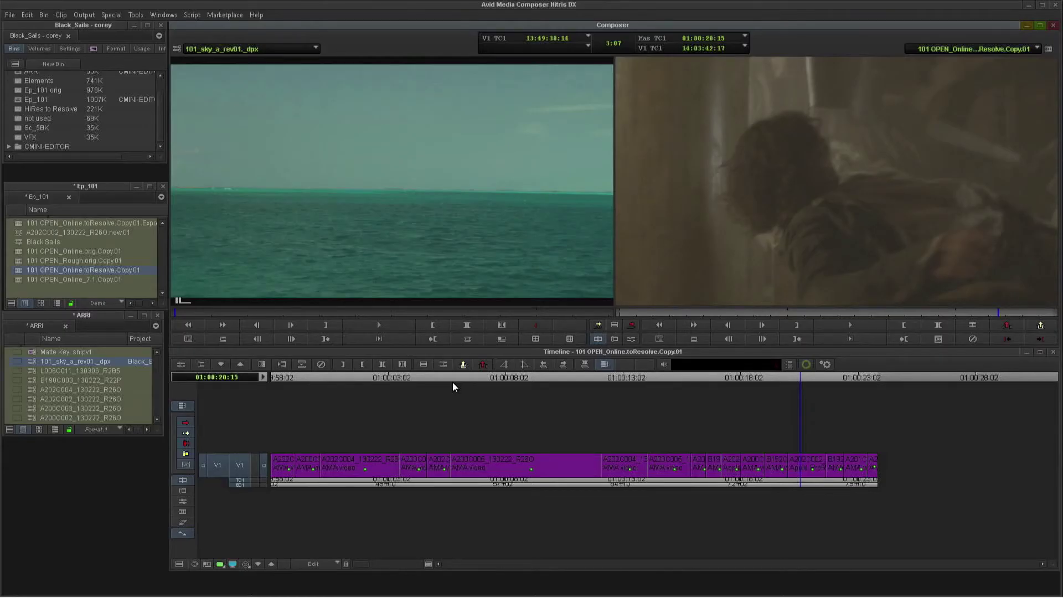
Step: Load 101 OPEN_Online_7.1.Copy.01 from the Ep_101 bin into the timeline
left_click(19, 282)
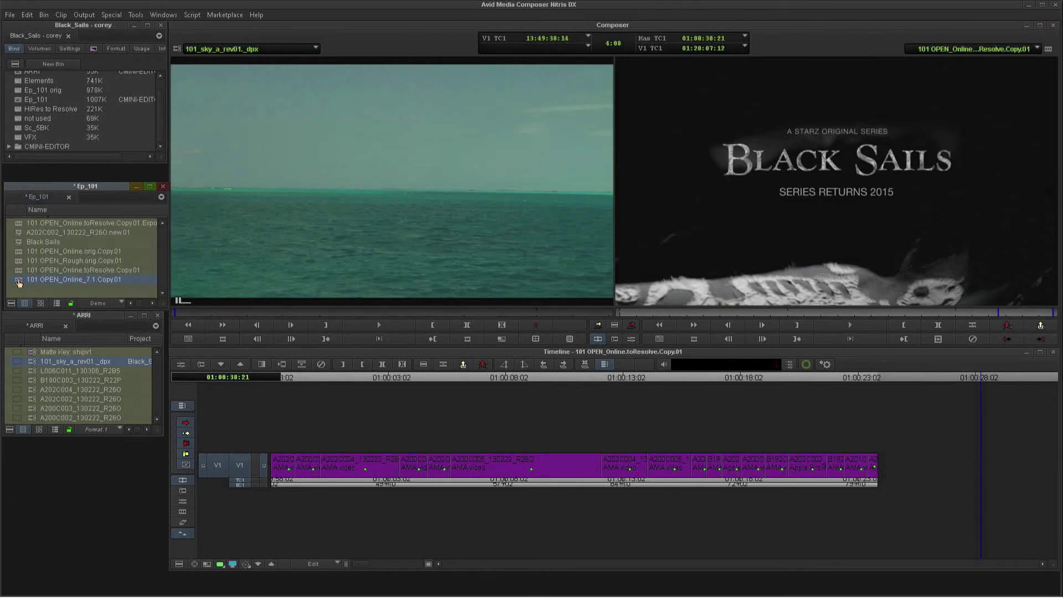
double_click(19, 281)
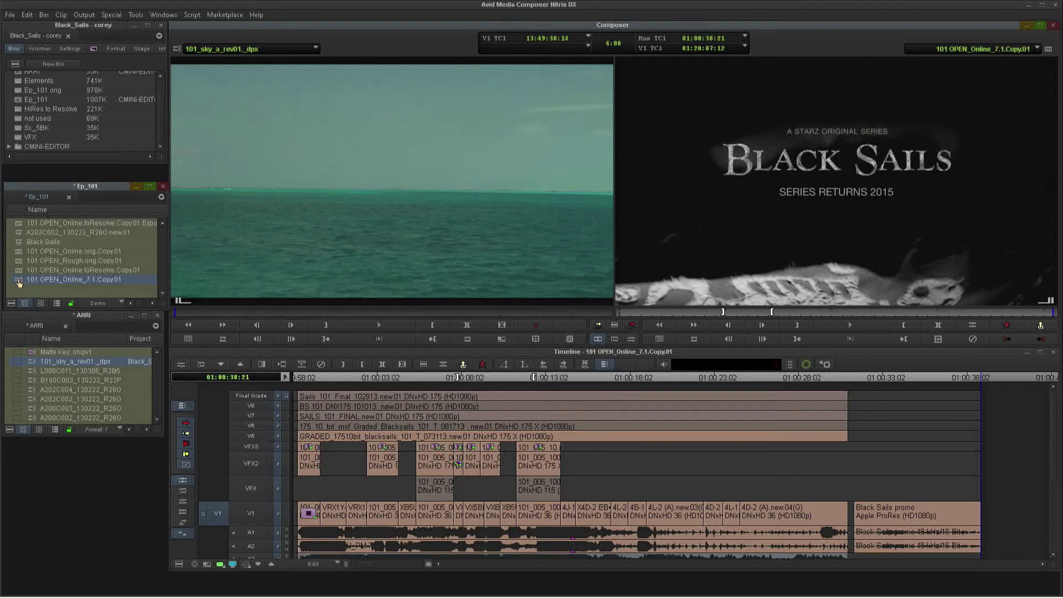
Step: Switch to the Audio workspace, reload the 7.1 sequence, and bring up the Audio Mixer
key("shift+F11")
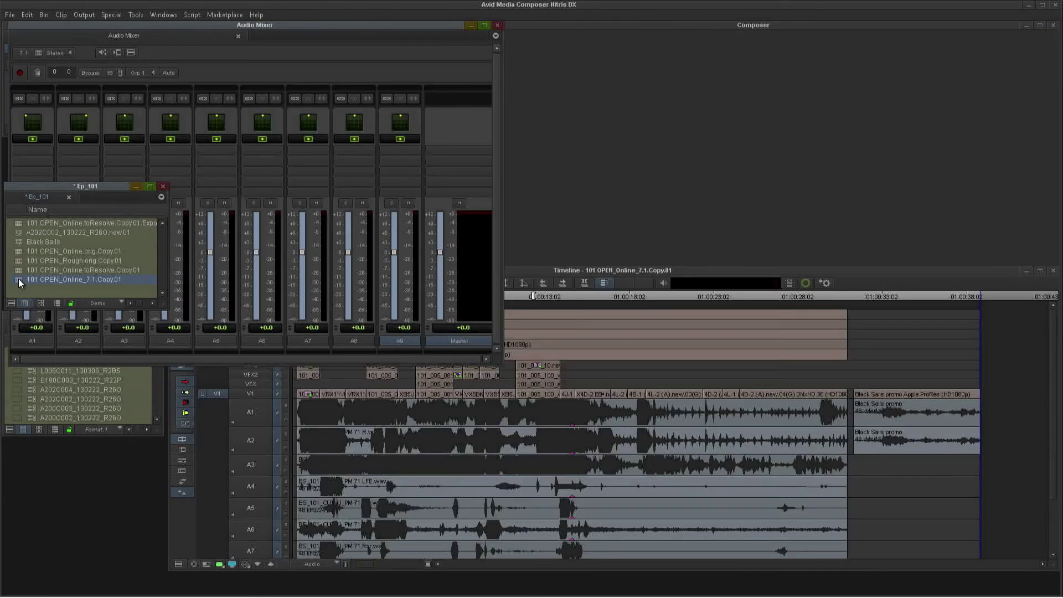
double_click(18, 279)
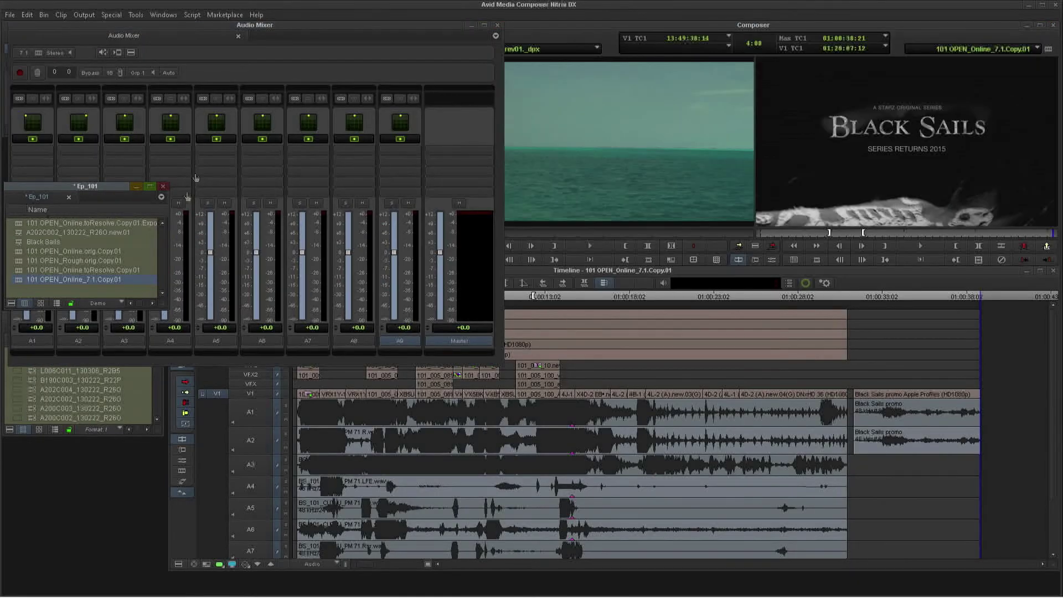
left_click(230, 25)
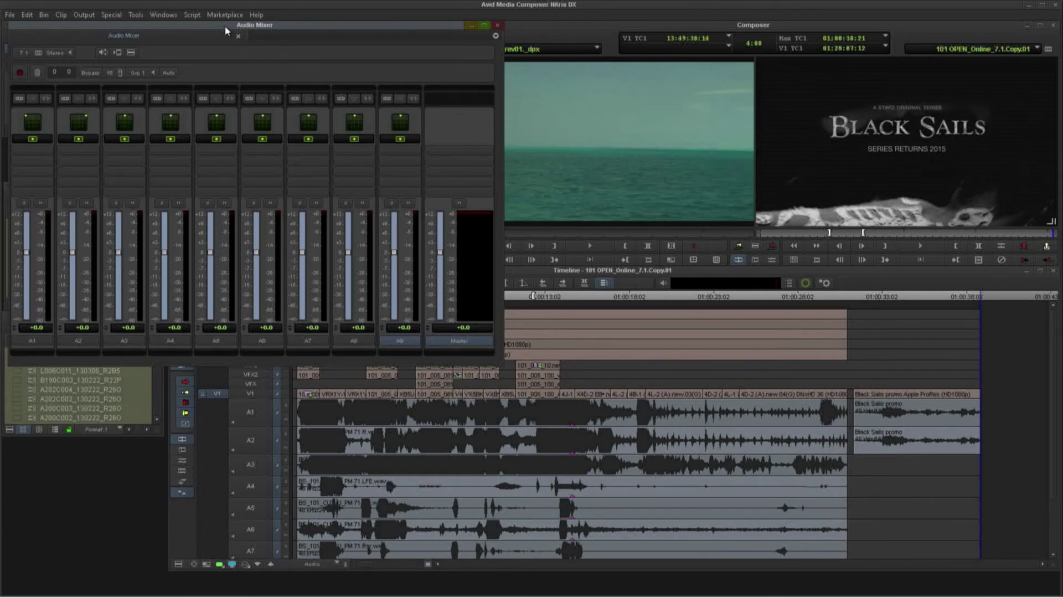